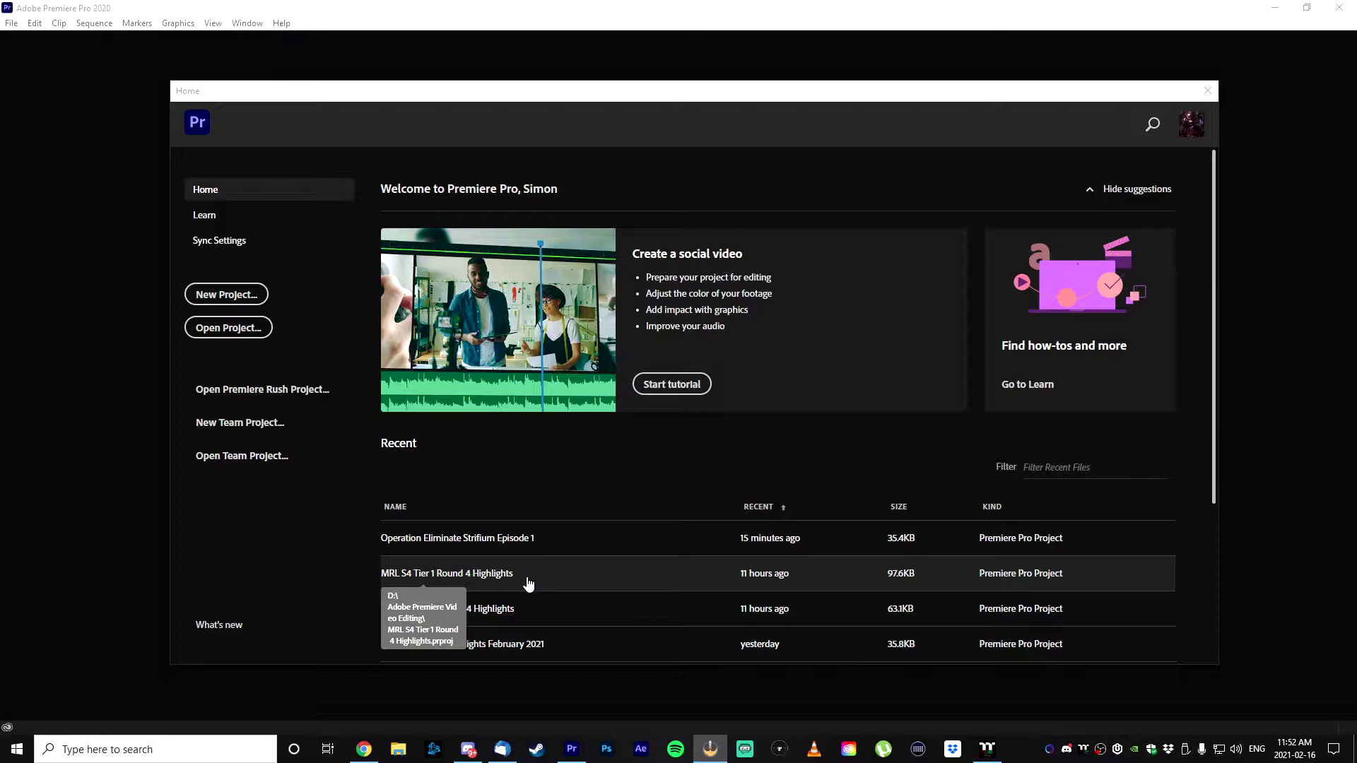
- Open the MRL S4 Tier 1 Round 4 Highlights project and load the first timeline clip in the Source Monitor
left_click(528, 581)
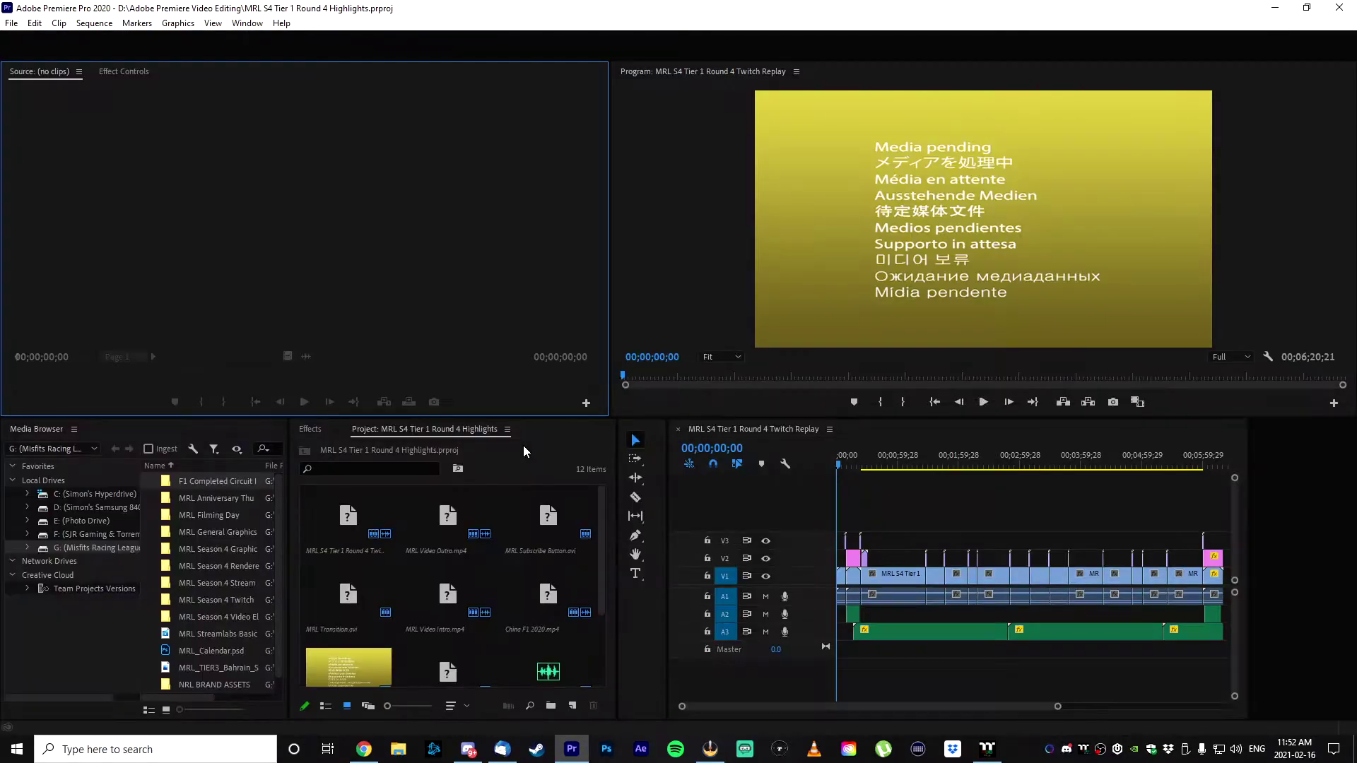
left_click(752, 711)
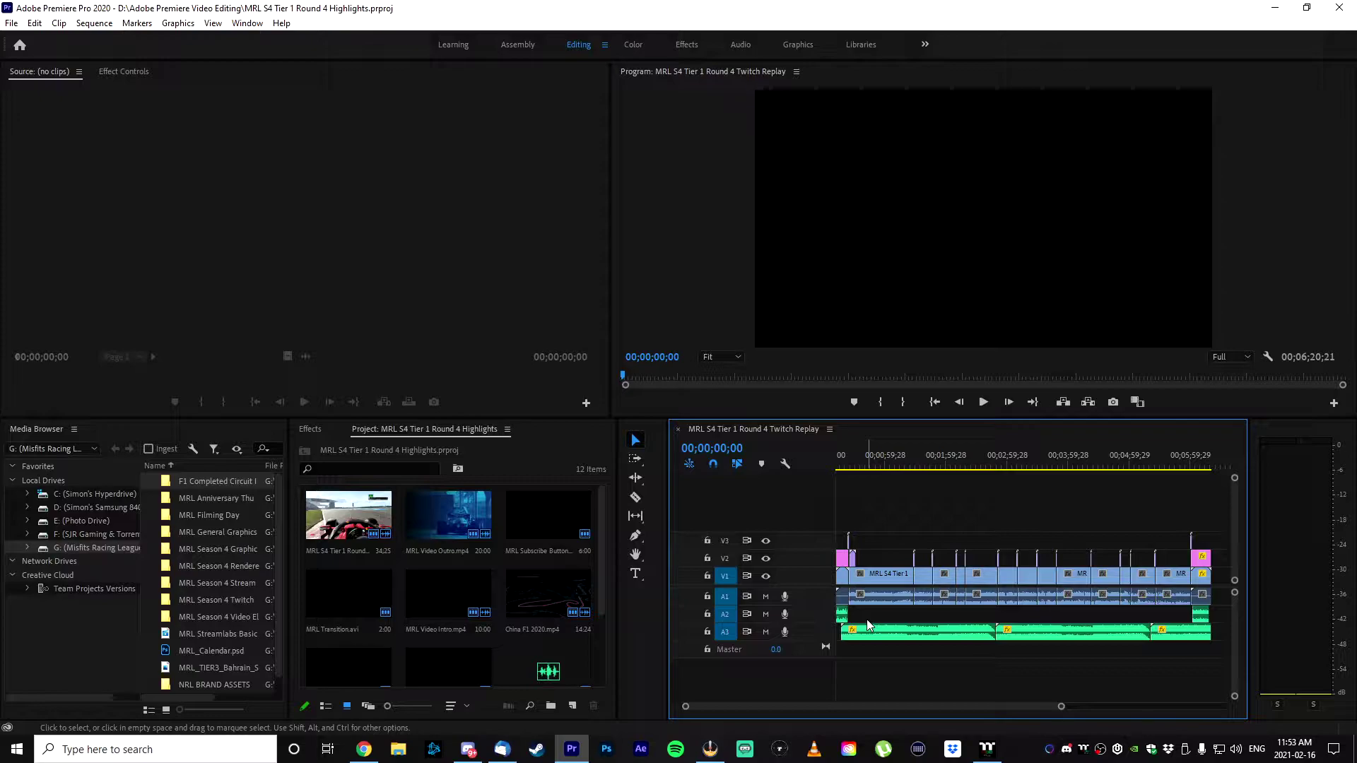
left_click_drag(867, 619, 1176, 573)
double_click(883, 598)
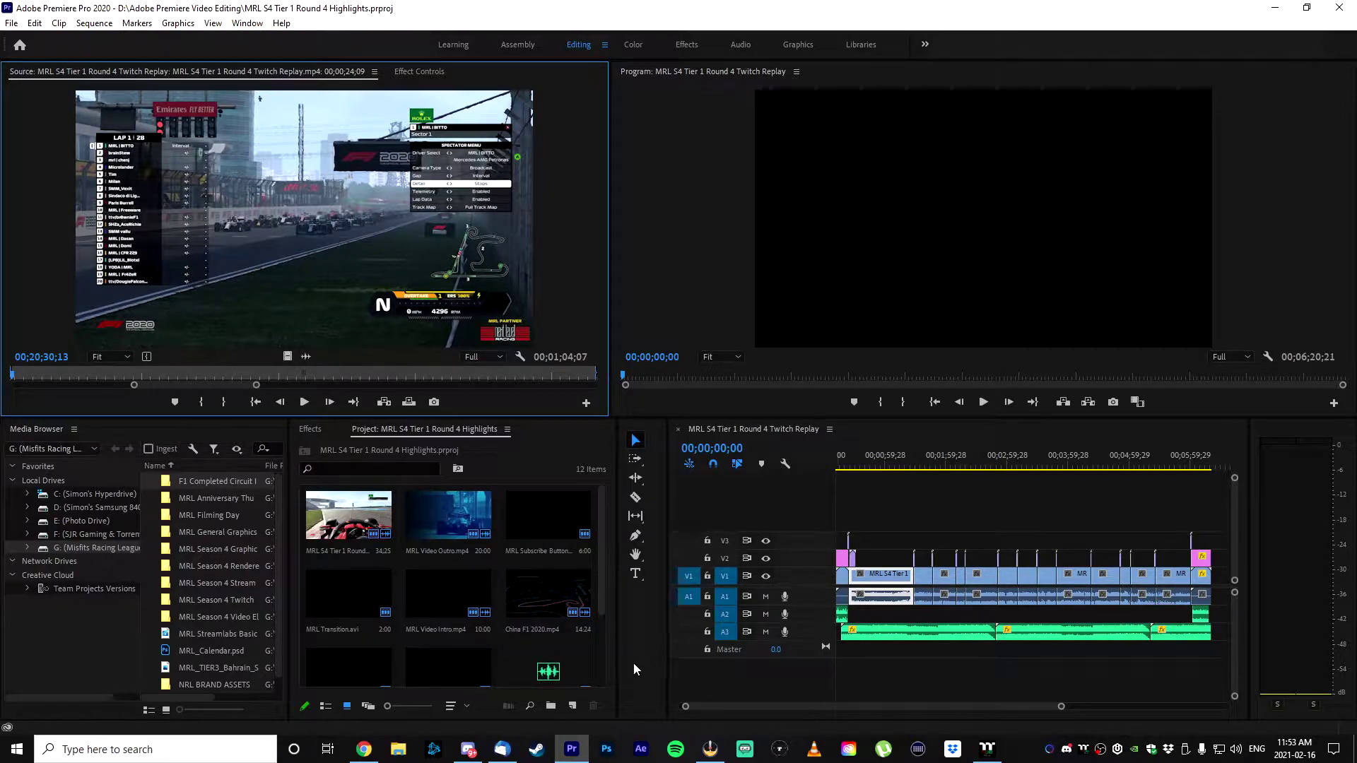
- Switch the Project panel to List View, browse its 12 items, and deselect the timeline clips
left_click(311, 429)
left_click(432, 434)
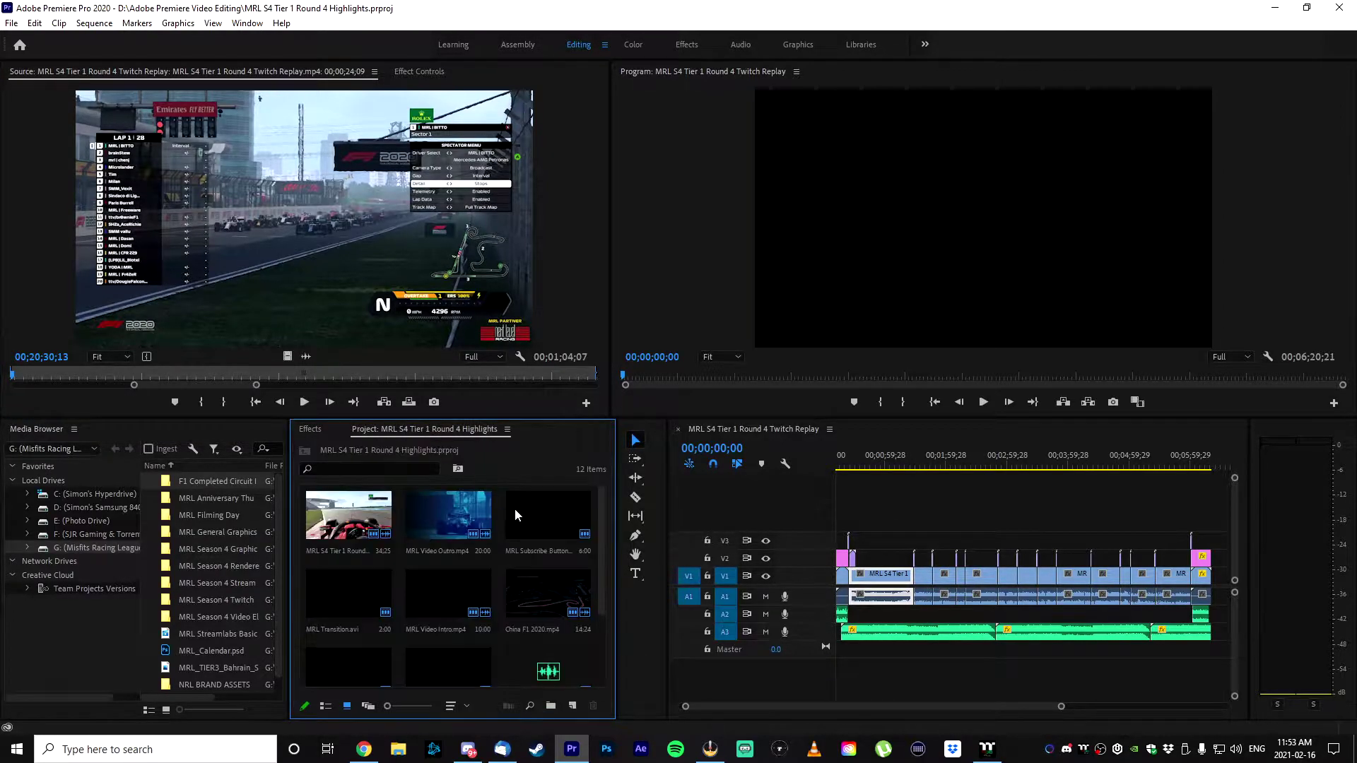
left_click_drag(599, 566, 601, 636)
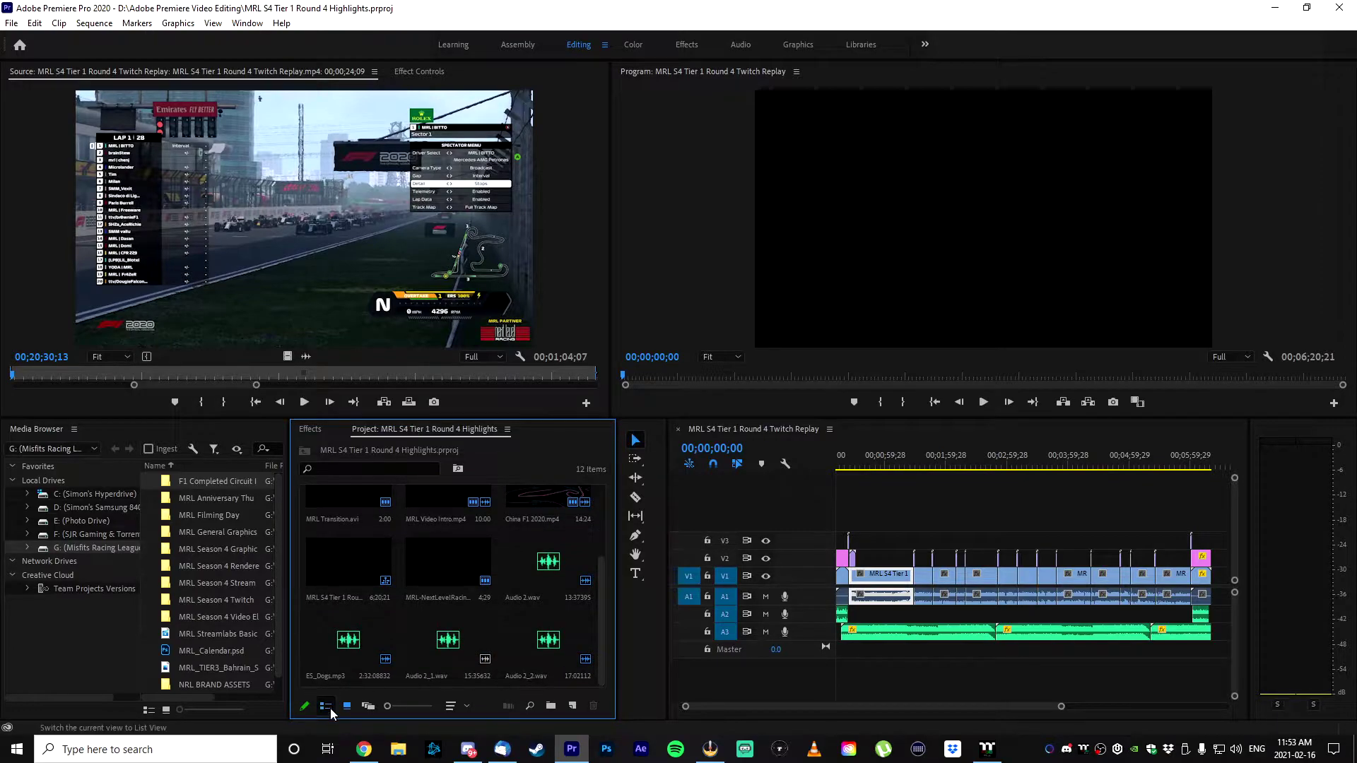
left_click(326, 706)
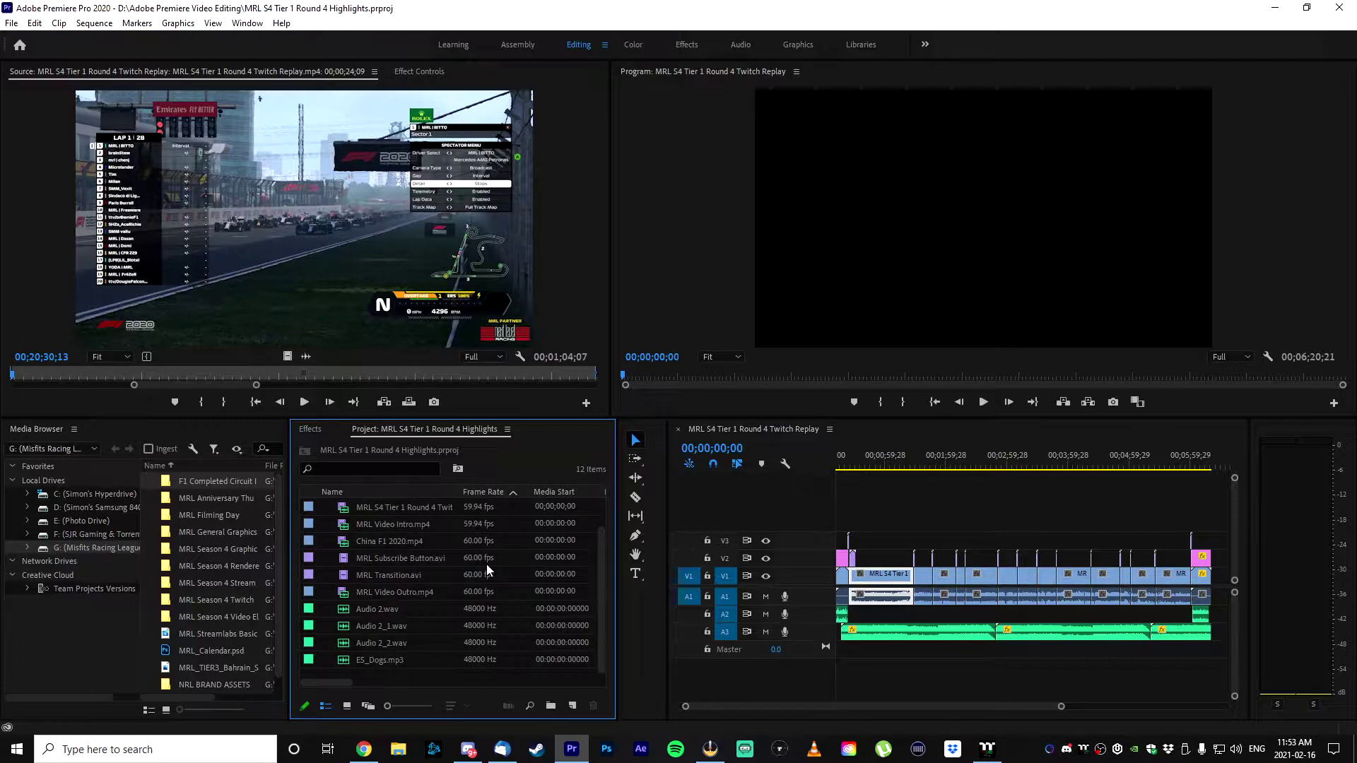
left_click_drag(604, 582, 599, 554)
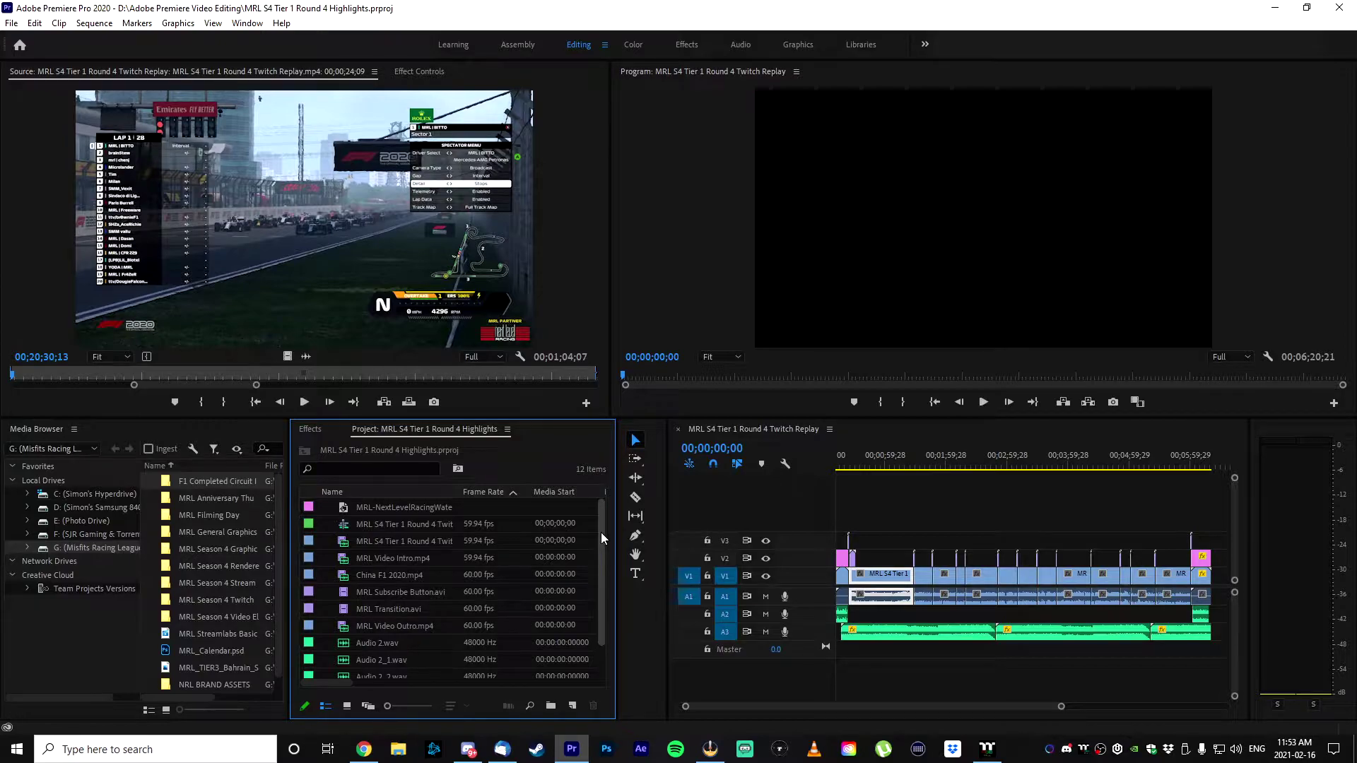
left_click_drag(601, 532, 604, 597)
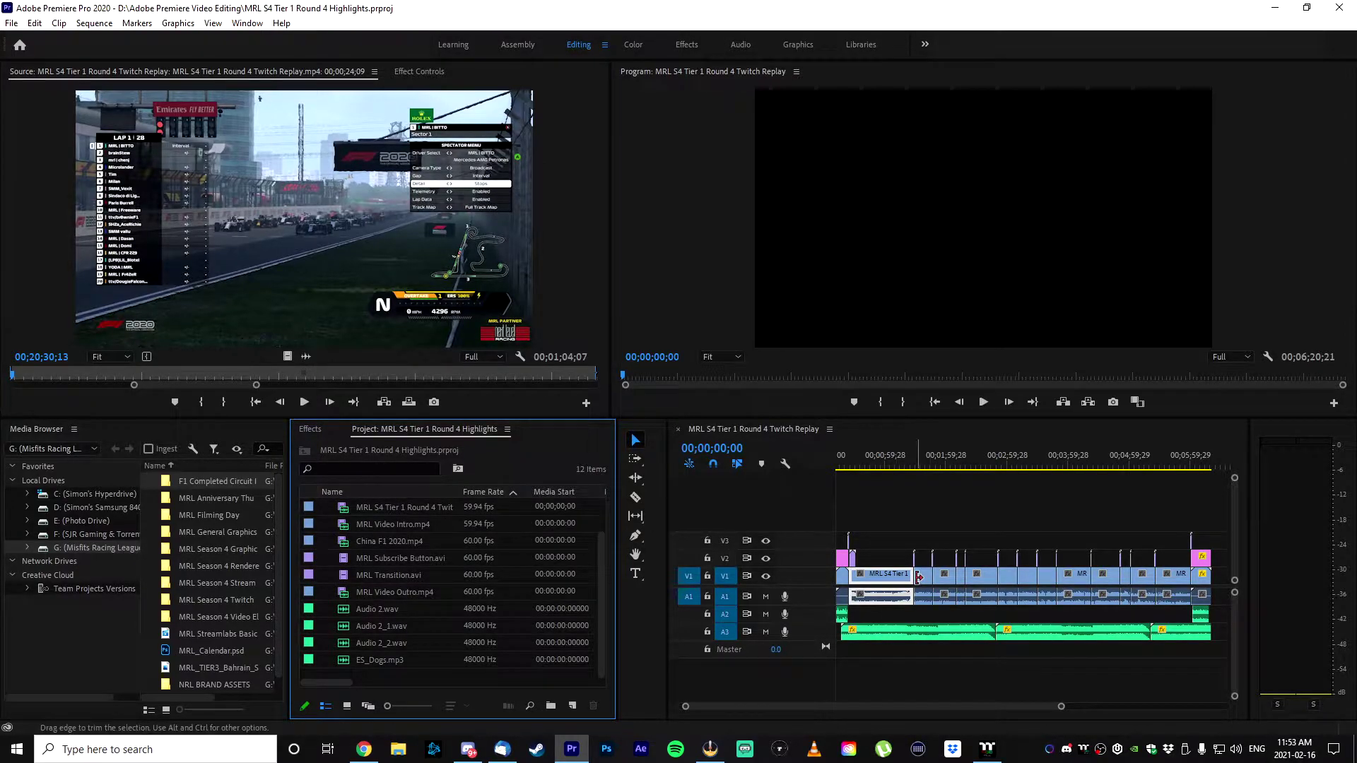
left_click(921, 616)
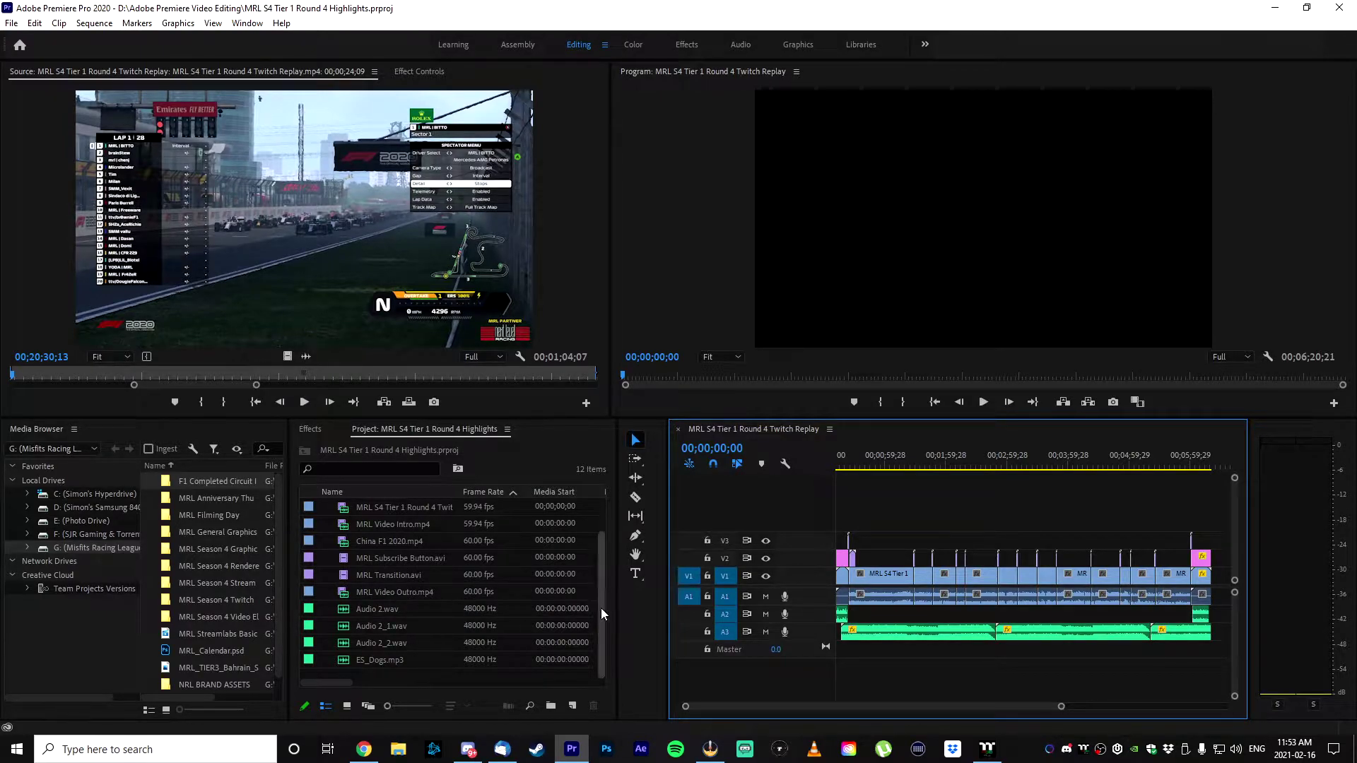
left_click_drag(598, 606, 604, 571)
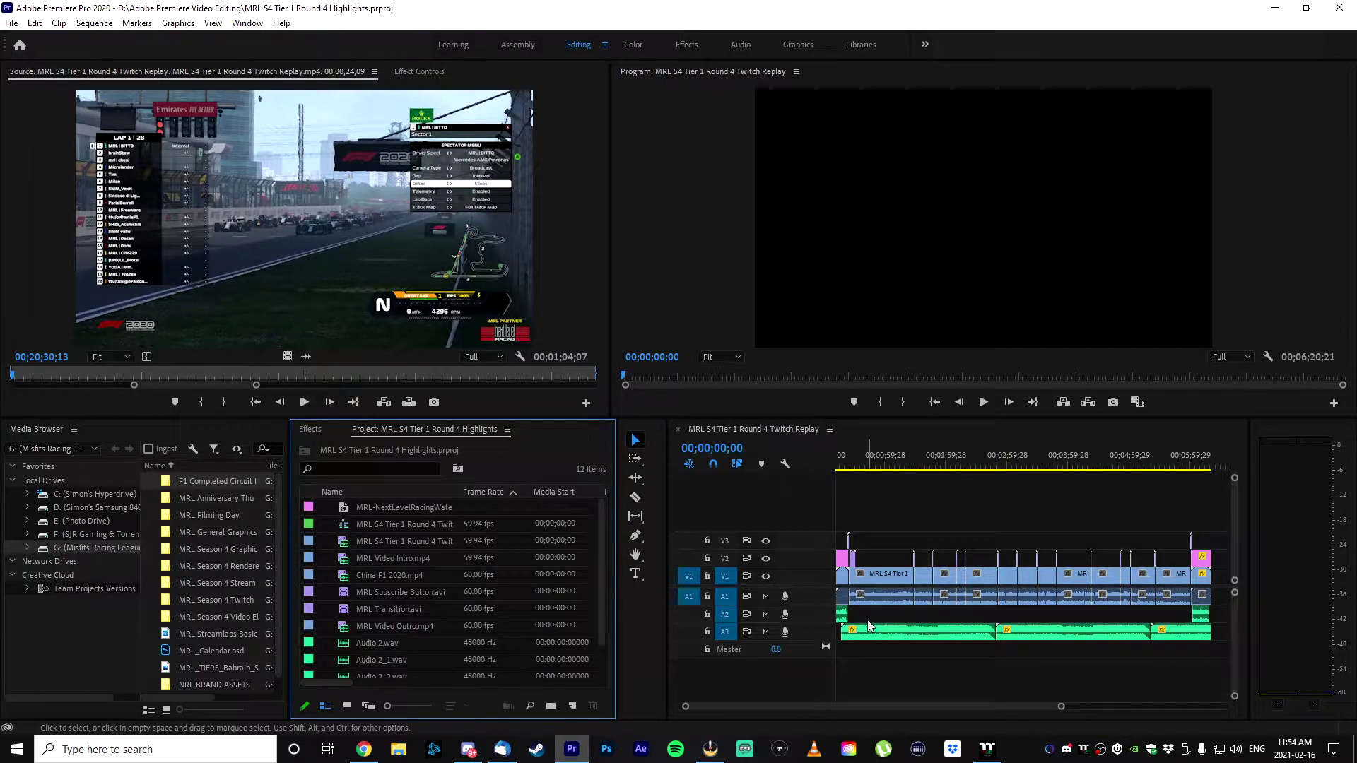
- Marquee-select all the V1 and A1 clips on the timeline
left_click_drag(867, 620, 1173, 578)
right_click(1173, 578)
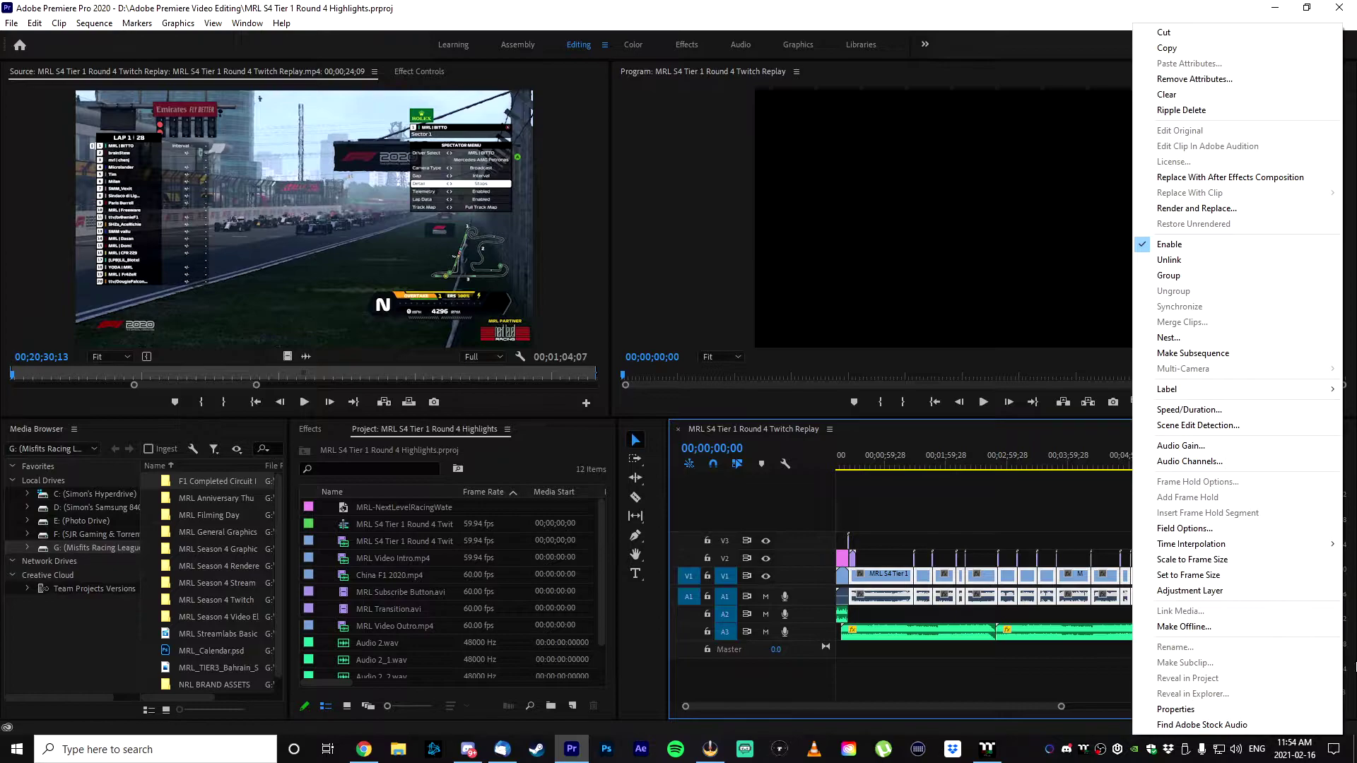
left_click(996, 622)
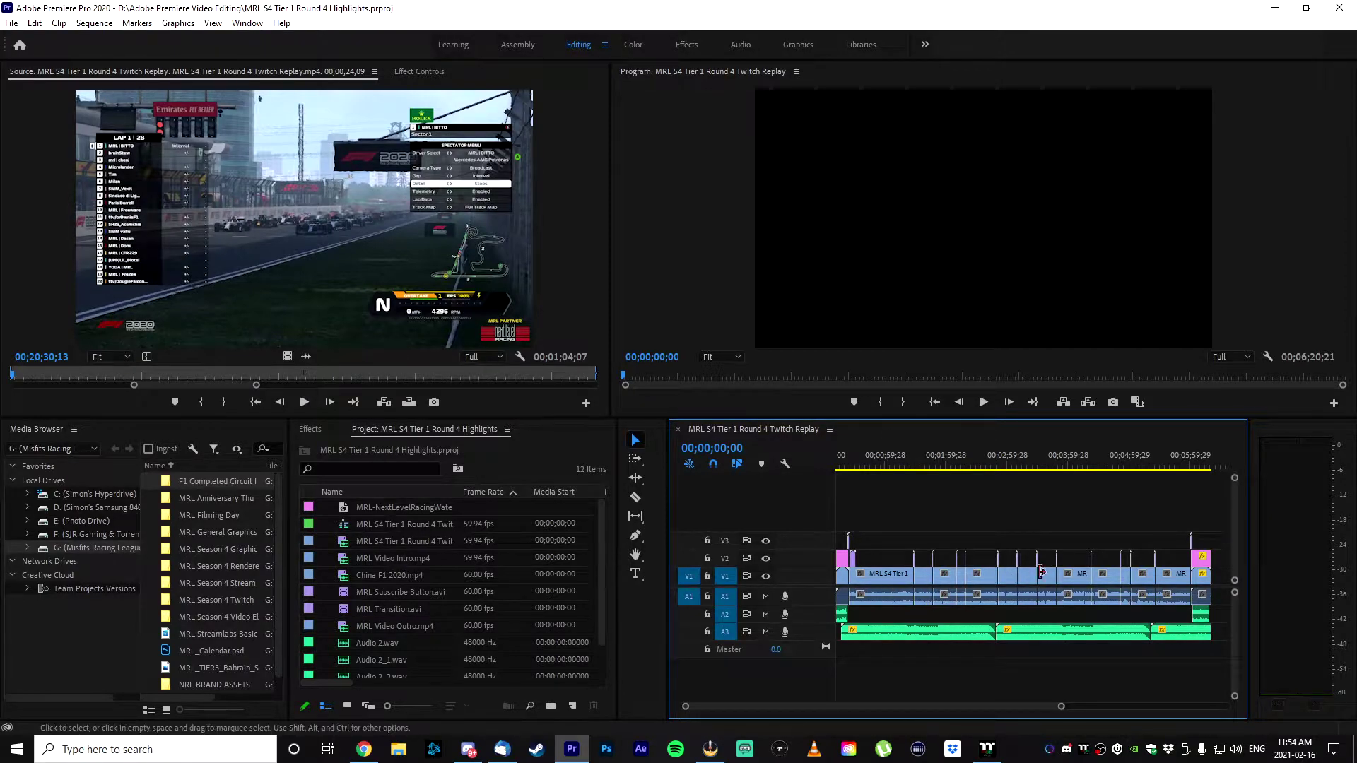
- Nest the first V1 clip, keeping the default name Nested Sequence 01
right_click(886, 579)
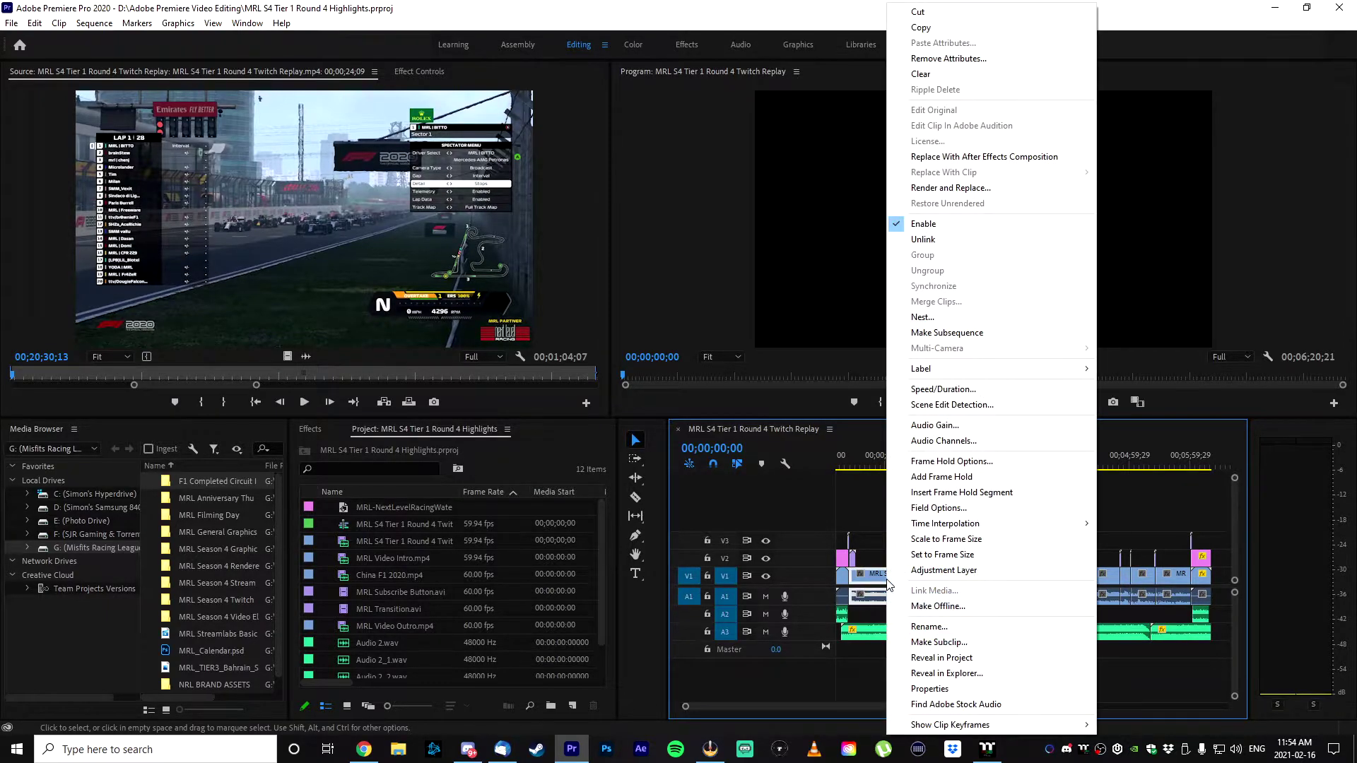
left_click(981, 320)
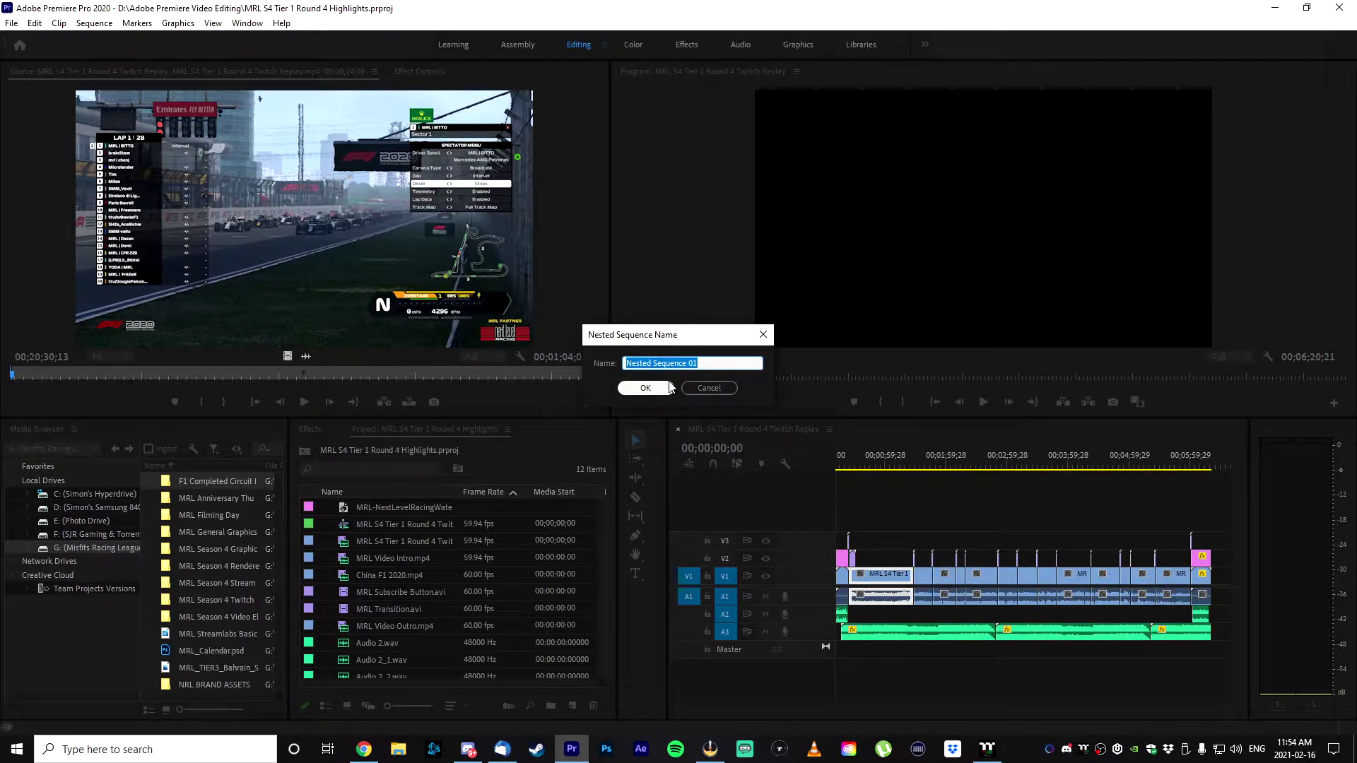
type("Cl")
key("ctrl+z")
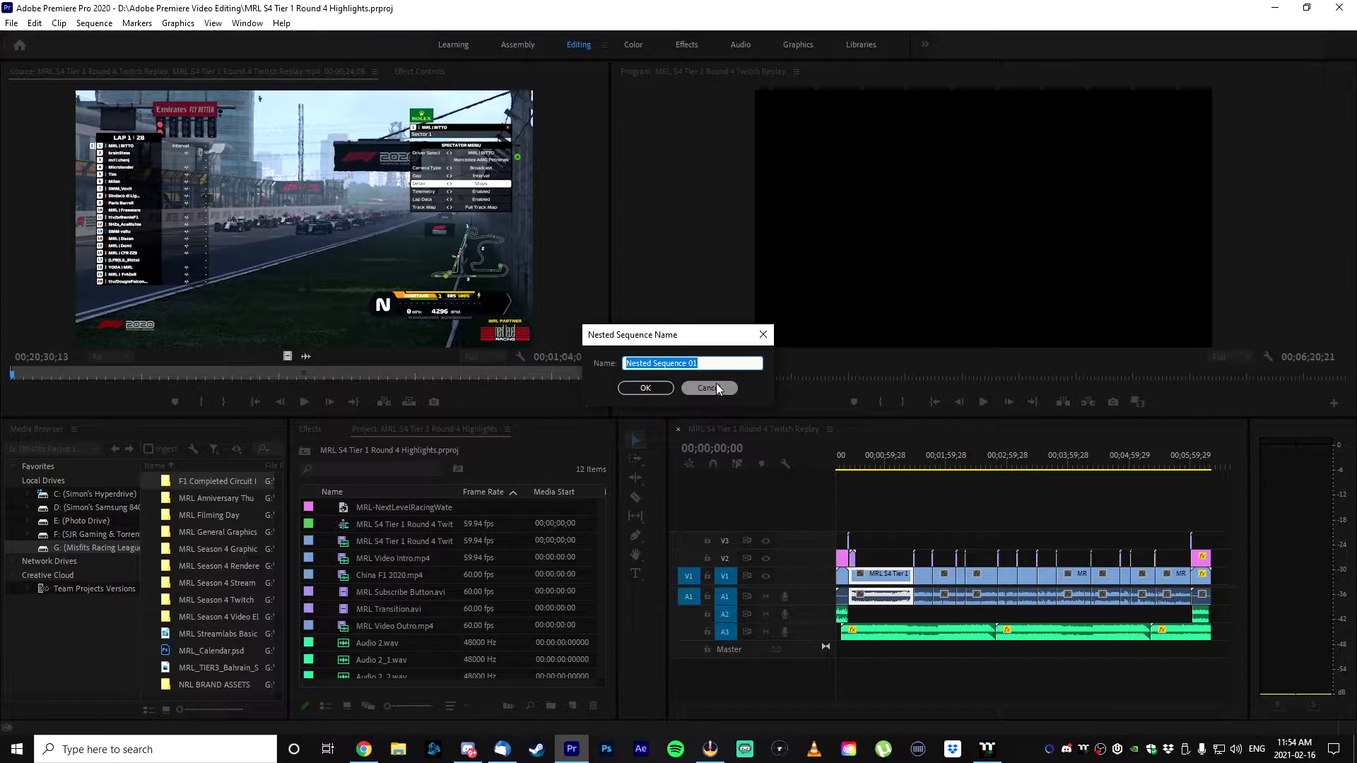
left_click(657, 393)
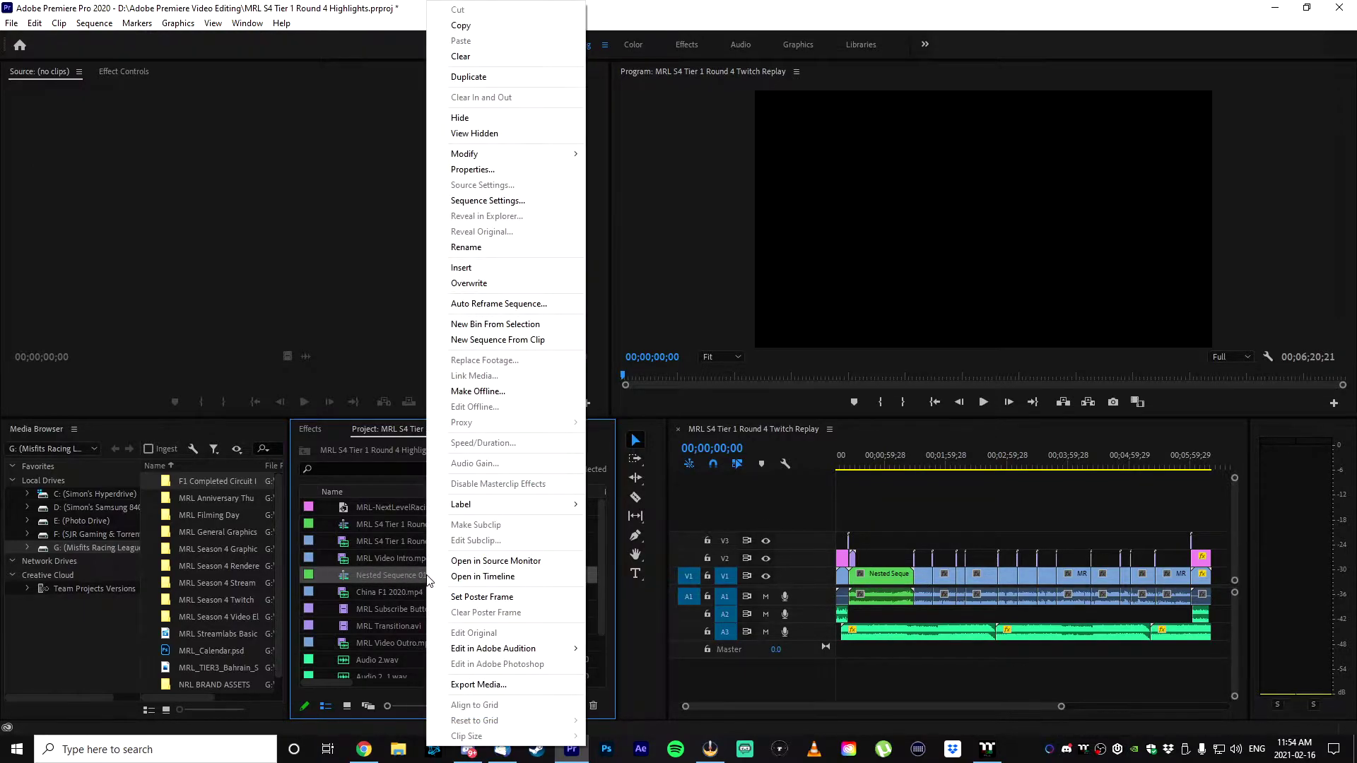
- Nest the second V1 clip, accepting the default name Nested Sequence 02
right_click(426, 575)
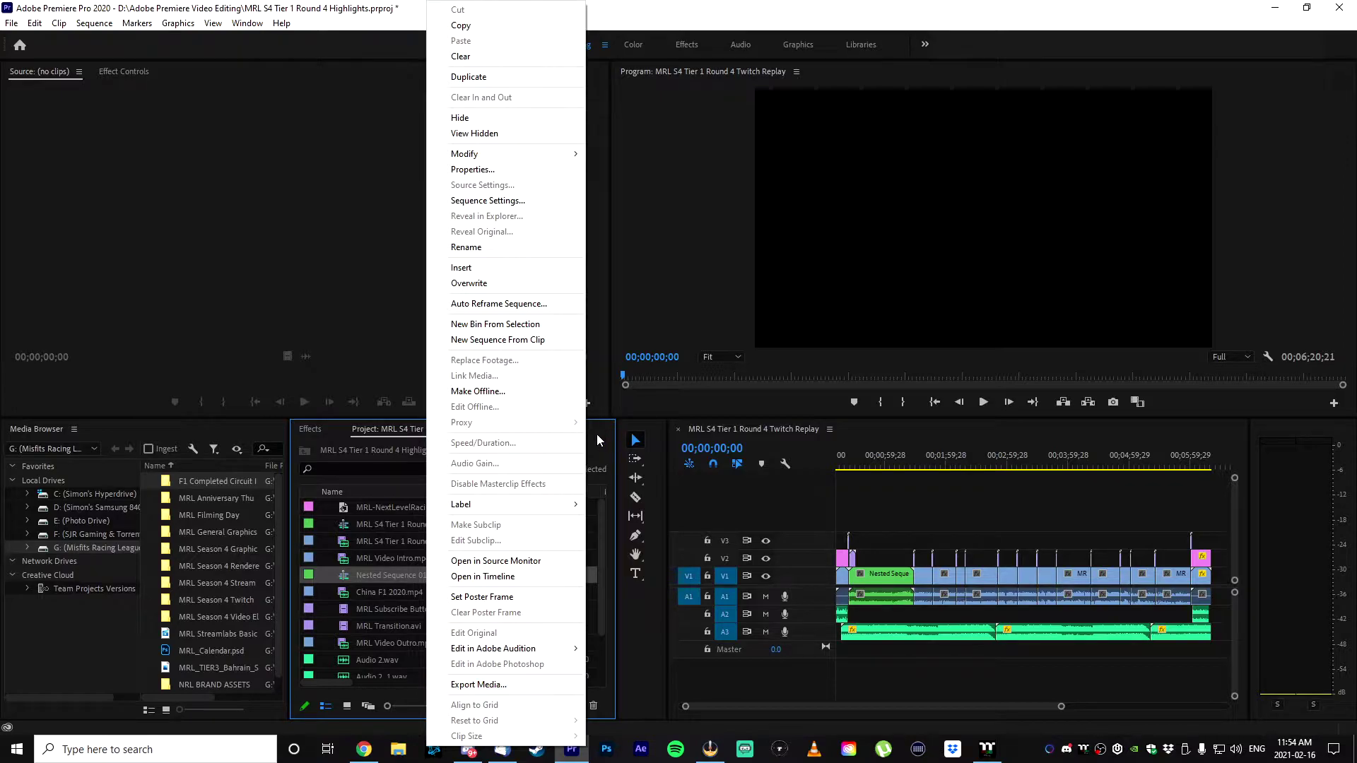
left_click(630, 432)
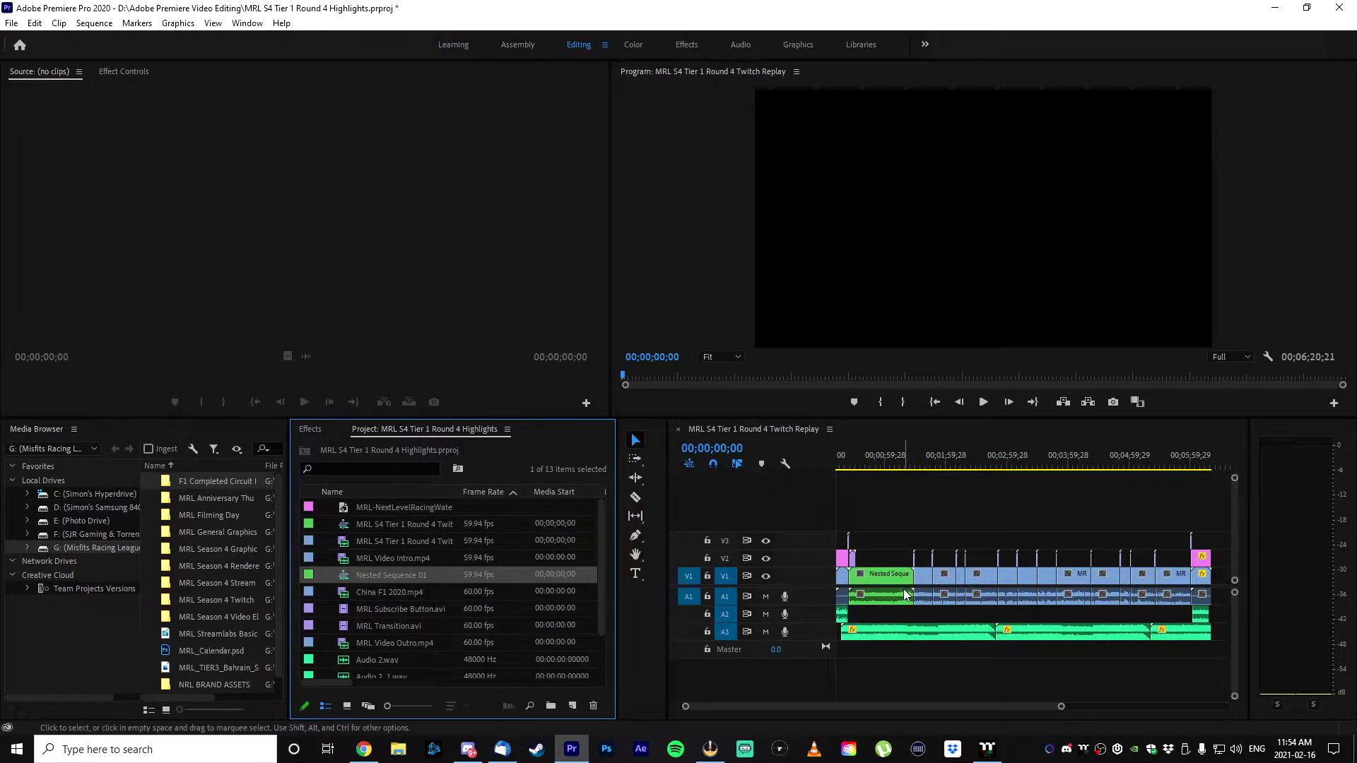
right_click(921, 578)
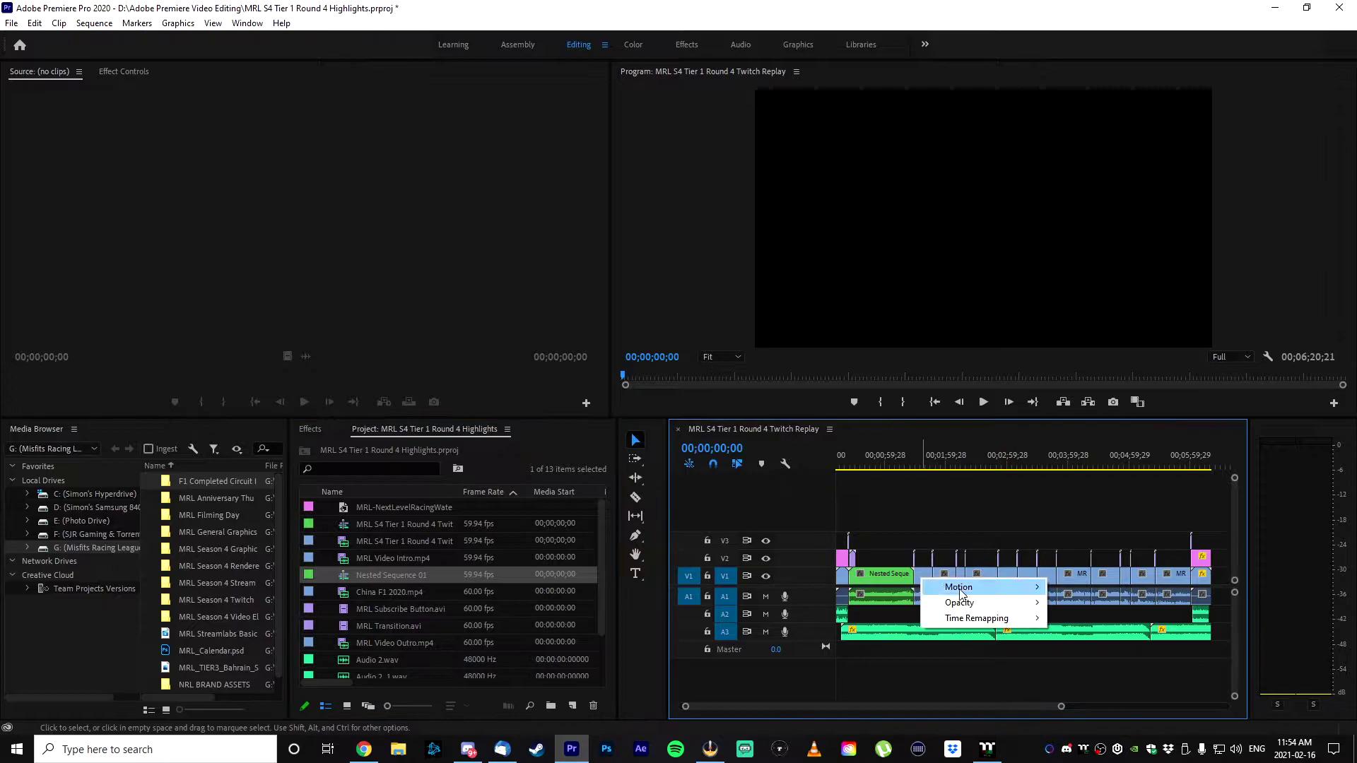
key("Escape")
right_click(925, 584)
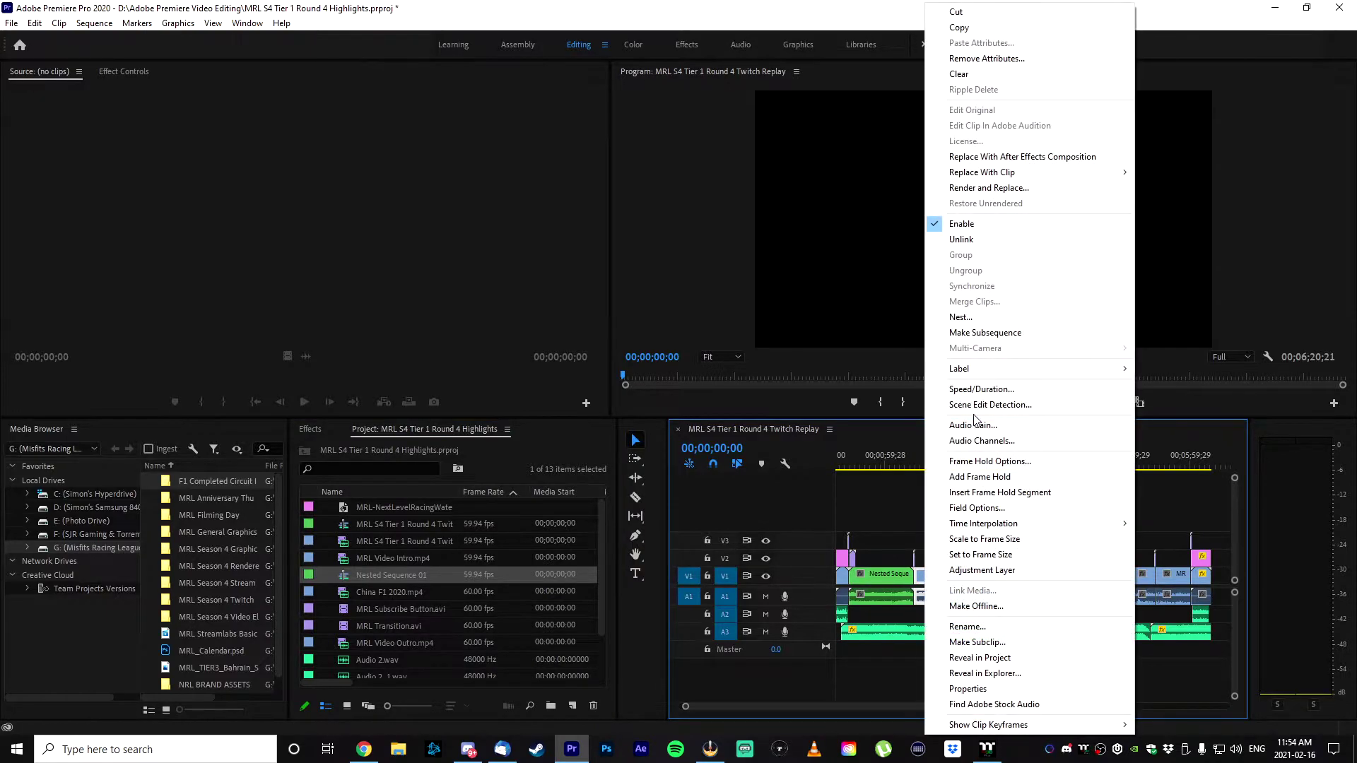
left_click(953, 322)
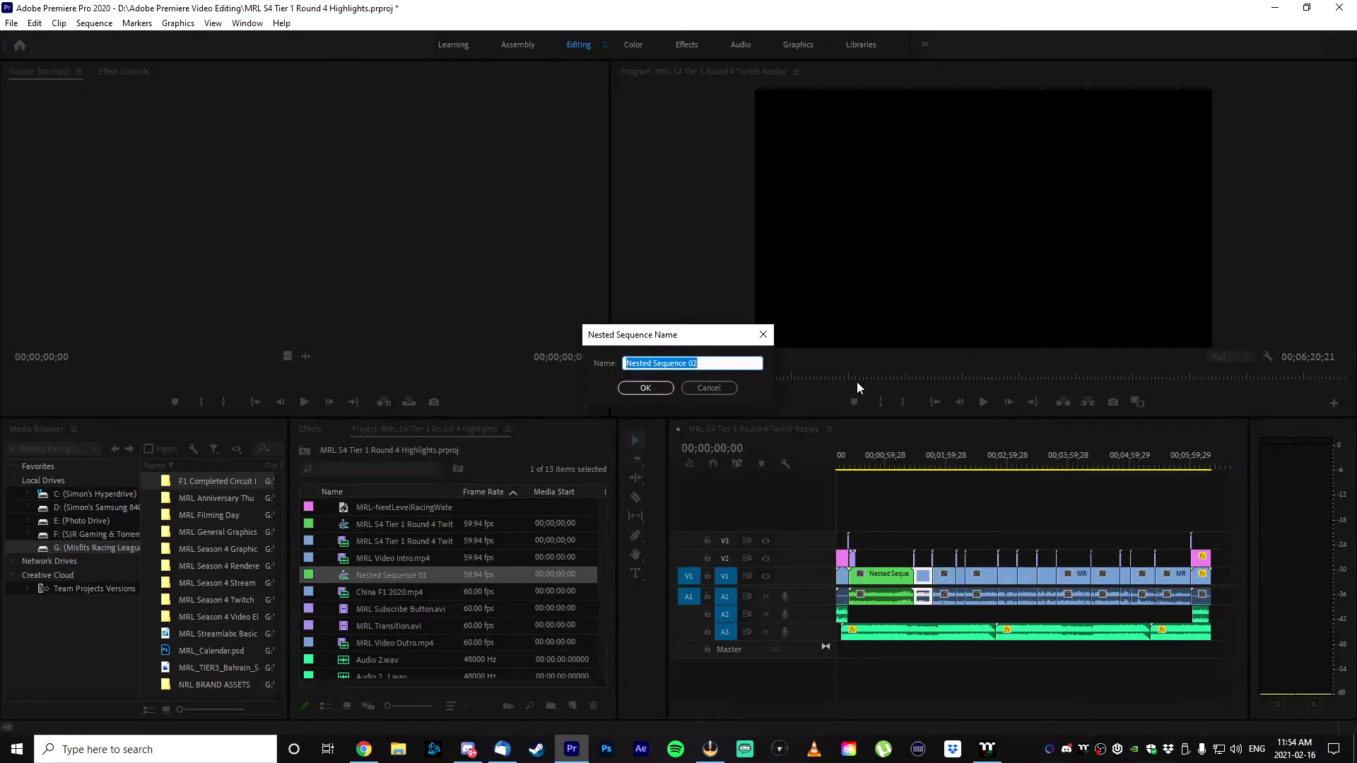
left_click(655, 393)
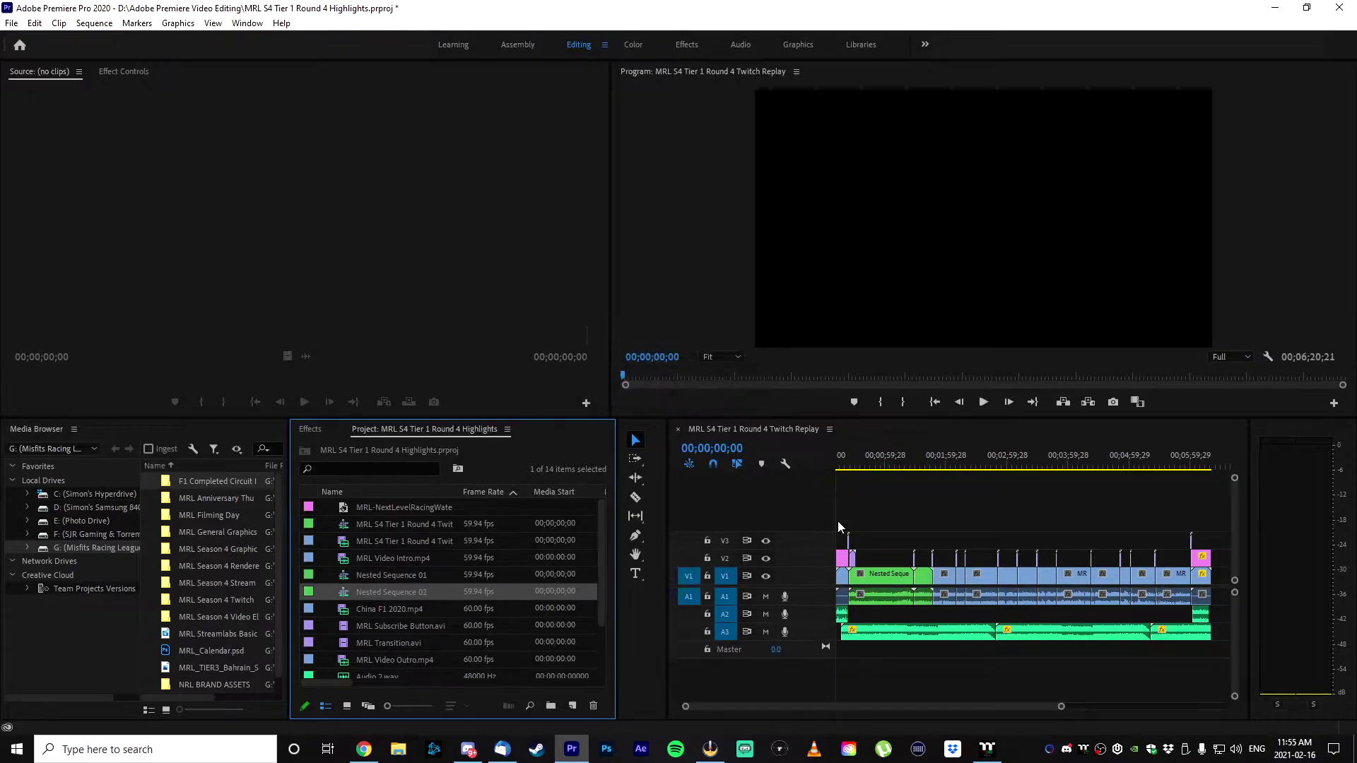
- Nest the next five clips with Ctrl+Shift+N as Nested Sequences 03 through 07
left_click(944, 579)
key("ctrl+shift+n")
key("Return")
left_click(958, 578)
key("ctrl+shift+n")
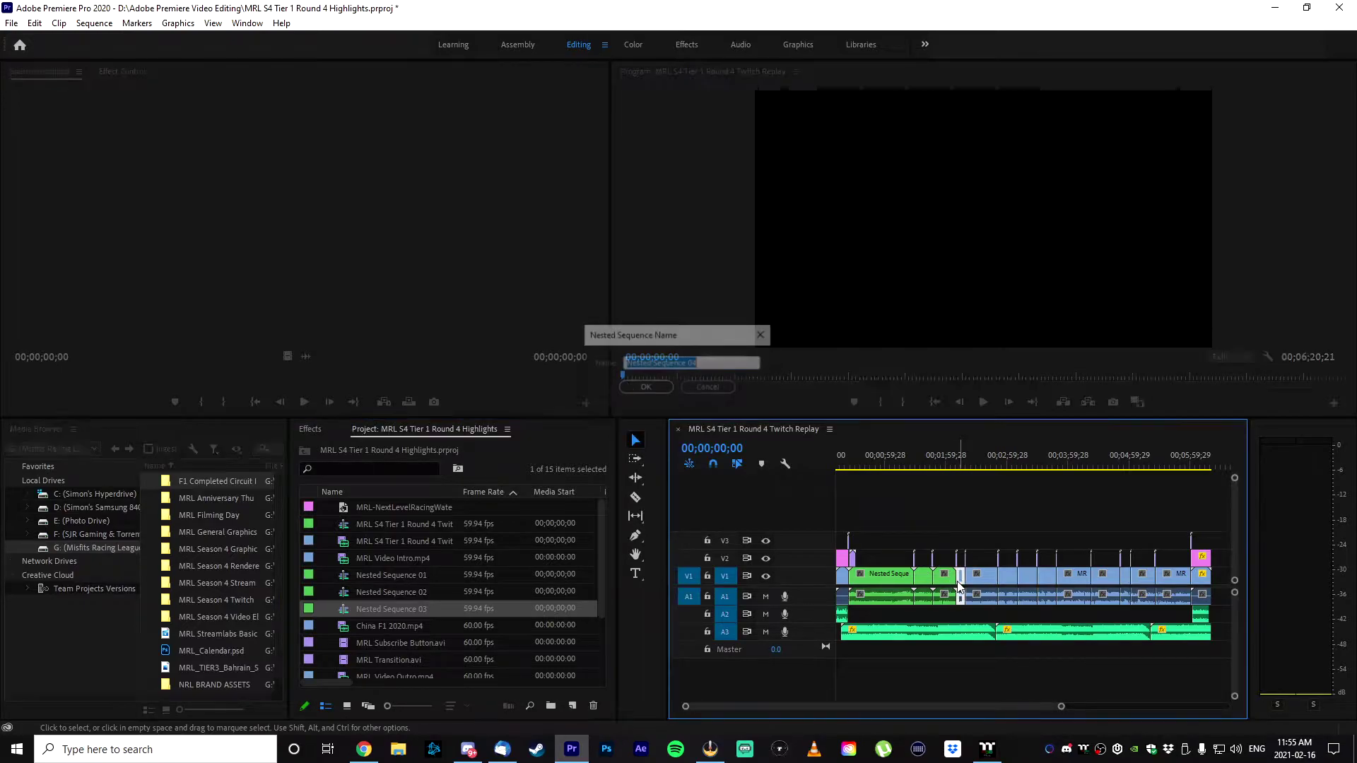
key("Return")
left_click(980, 579)
key("ctrl+shift+n")
key("Return")
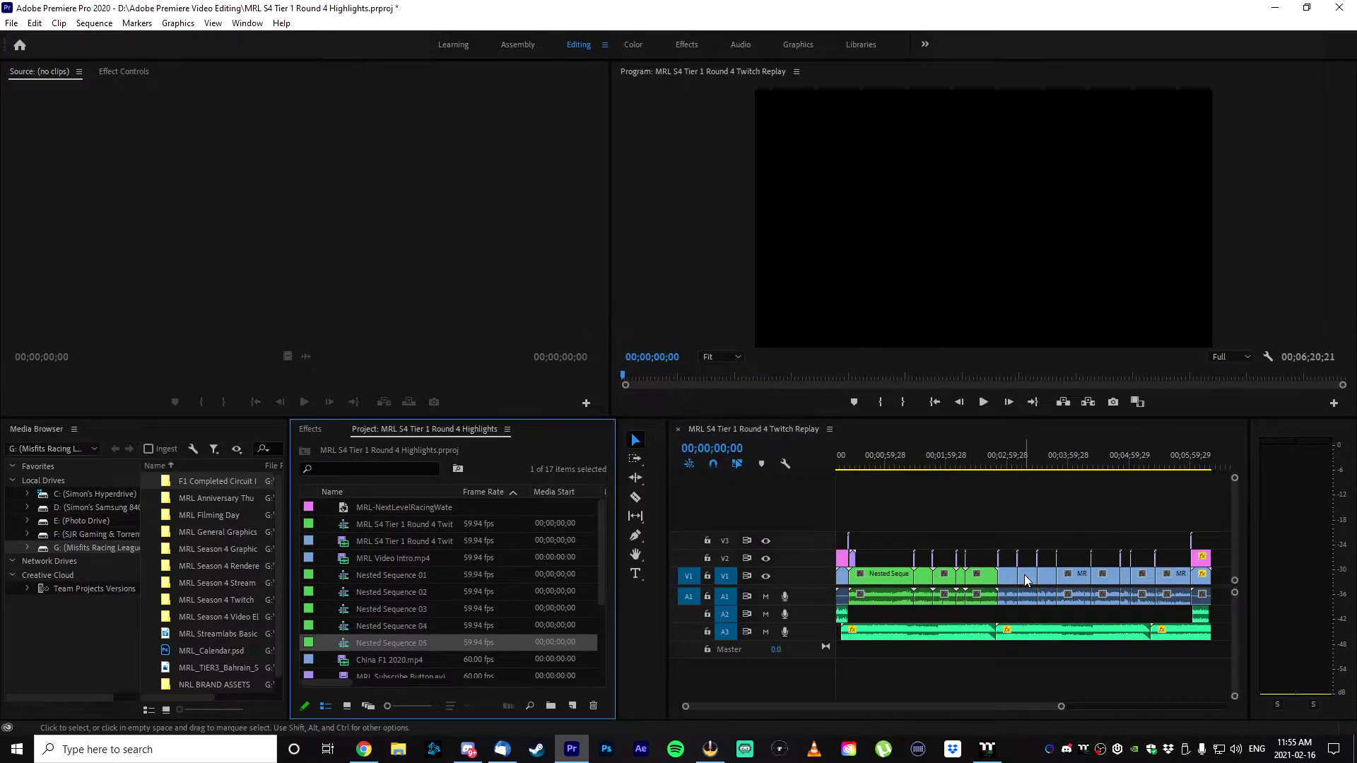
left_click(1008, 578)
key("ctrl+shift+n")
key("Return")
left_click(1027, 578)
key("ctrl+shift+n")
key("Return")
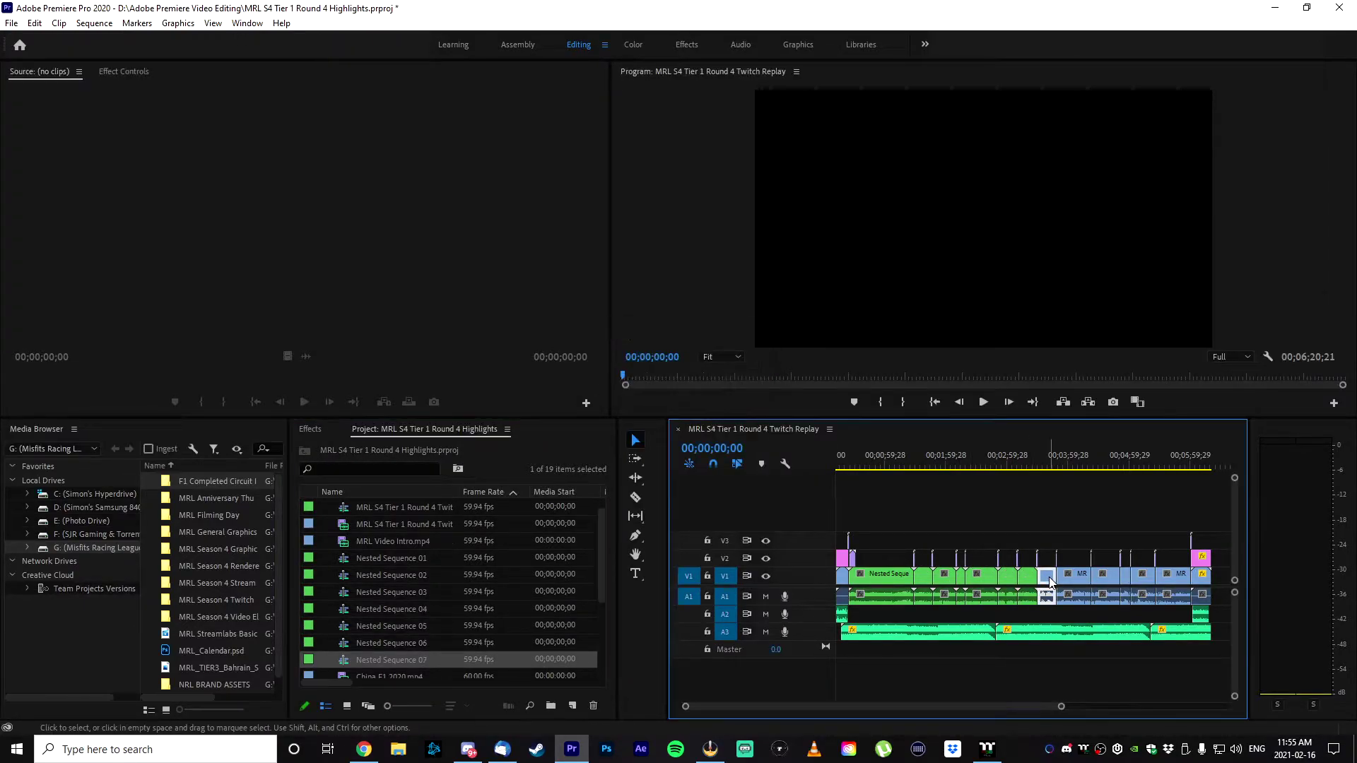
- Nest the remaining six clips as Nested Sequences 08 through 13 with default names
left_click(1047, 578)
key("ctrl+shift+n")
key("Return")
left_click(1074, 578)
key("ctrl+shift+n")
key("Return")
left_click(1112, 578)
key("ctrl+shift+n")
key("Return")
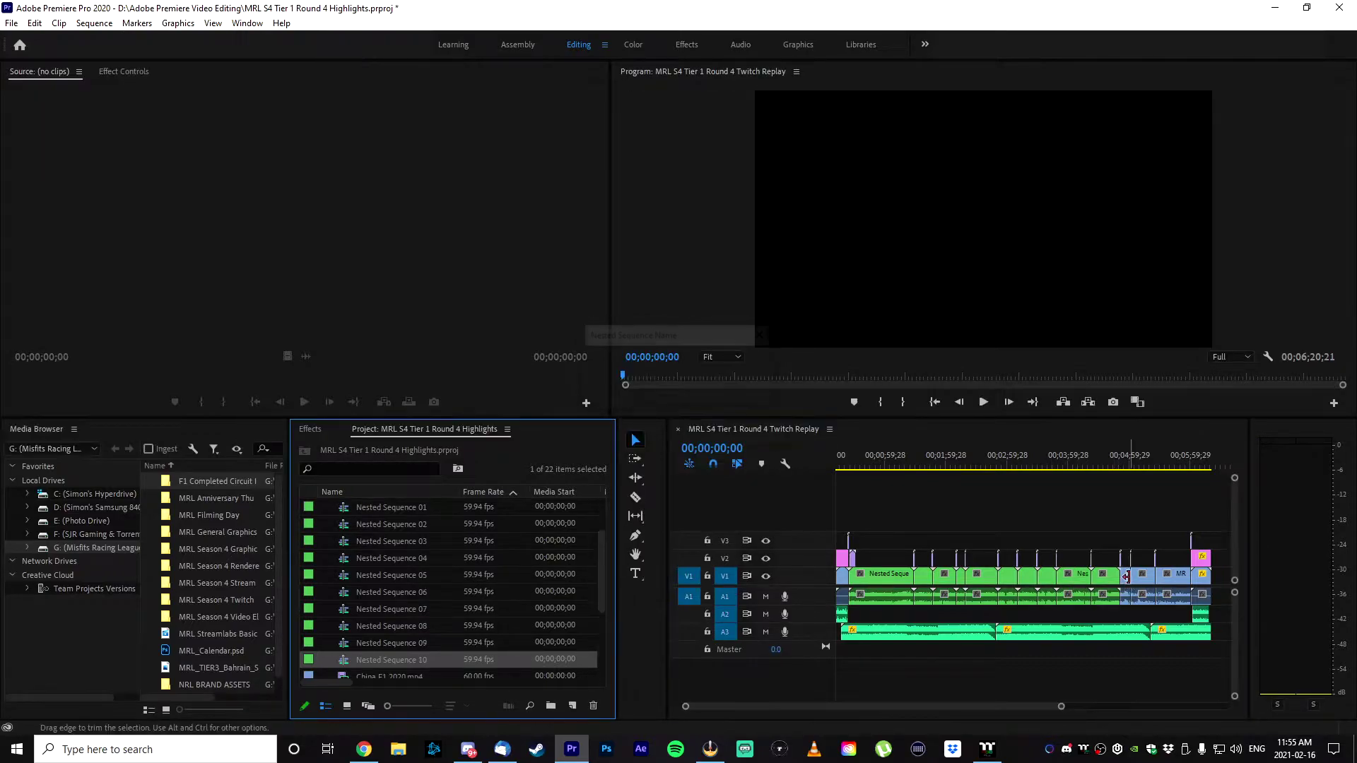
left_click(1139, 578)
key("ctrl+shift+n")
key("Return")
left_click(1164, 578)
key("ctrl+shift+n")
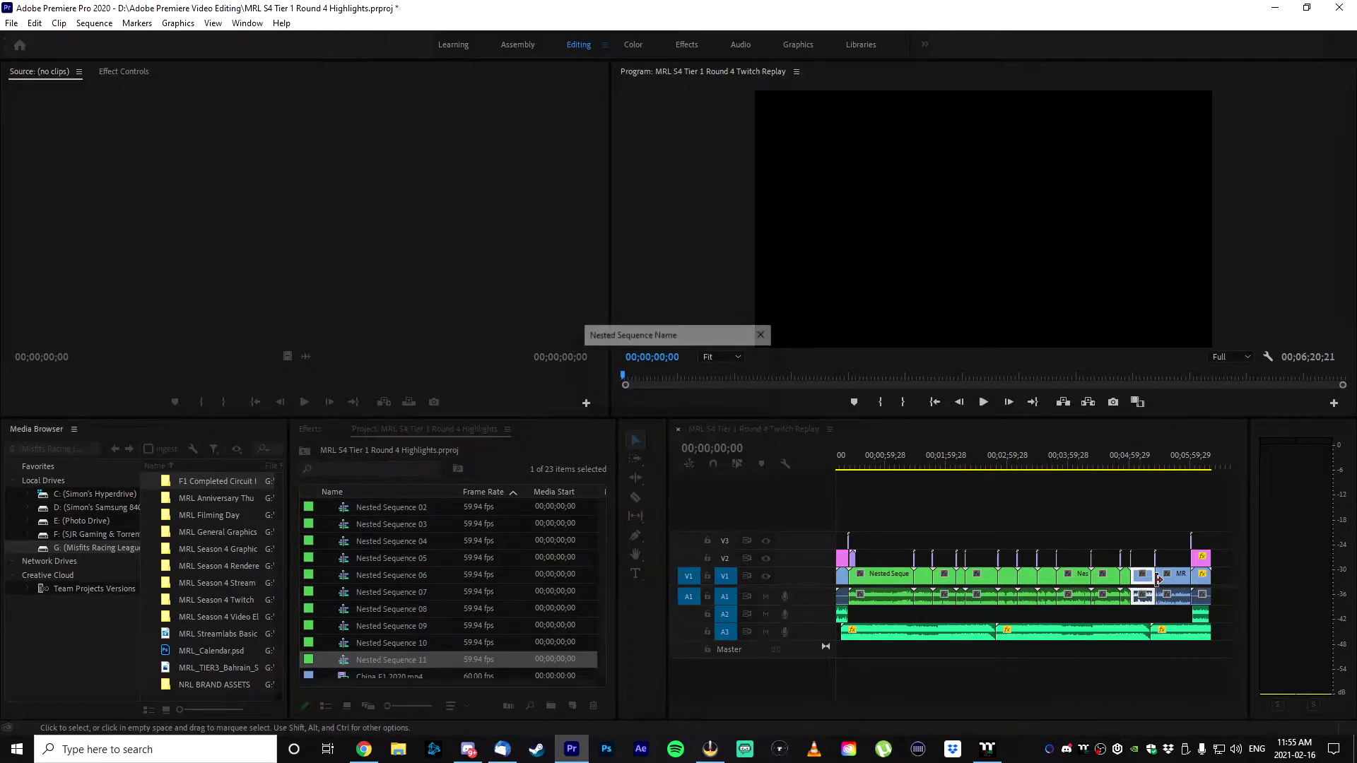
key("Return")
left_click(1184, 578)
key("ctrl+shift+n")
key("Return")
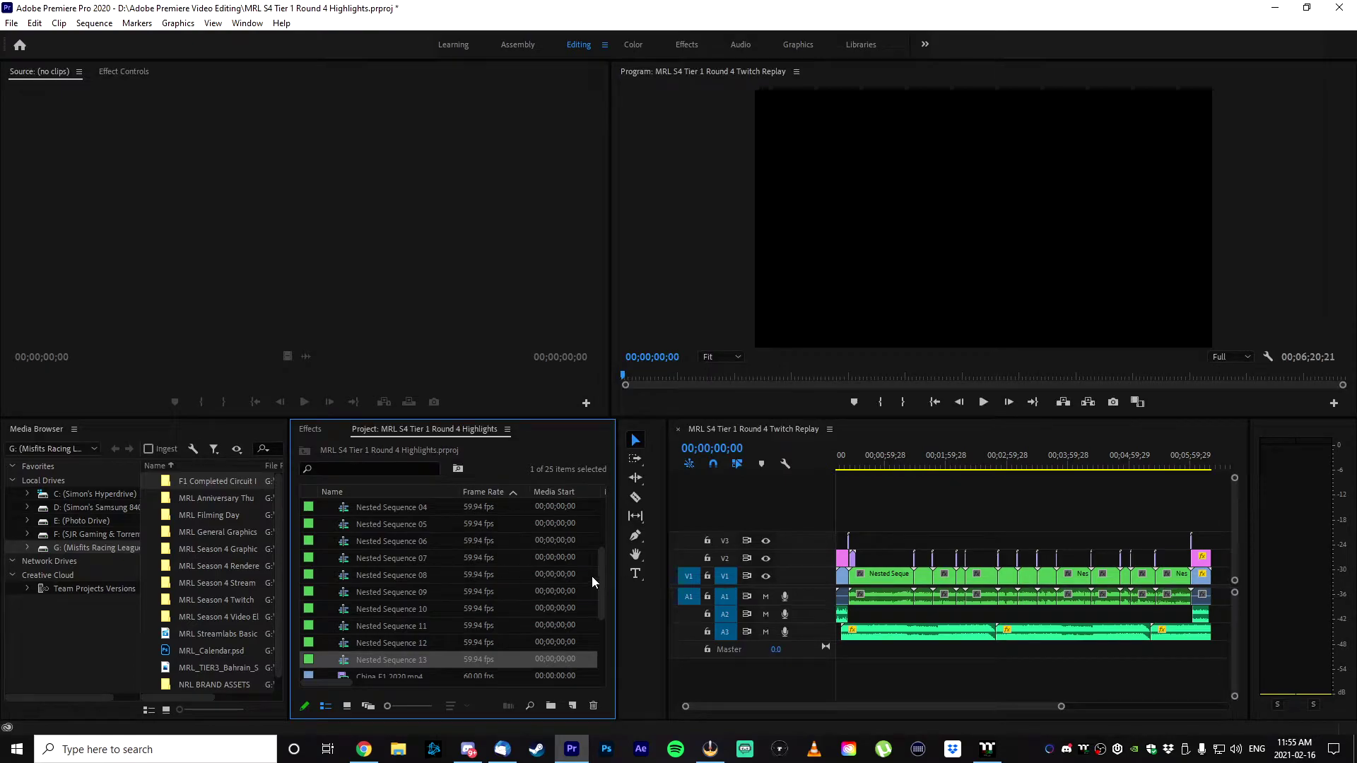
- Range-select Nested Sequence 01 through Nested Sequence 13 in the Project list
left_click_drag(603, 584, 595, 560)
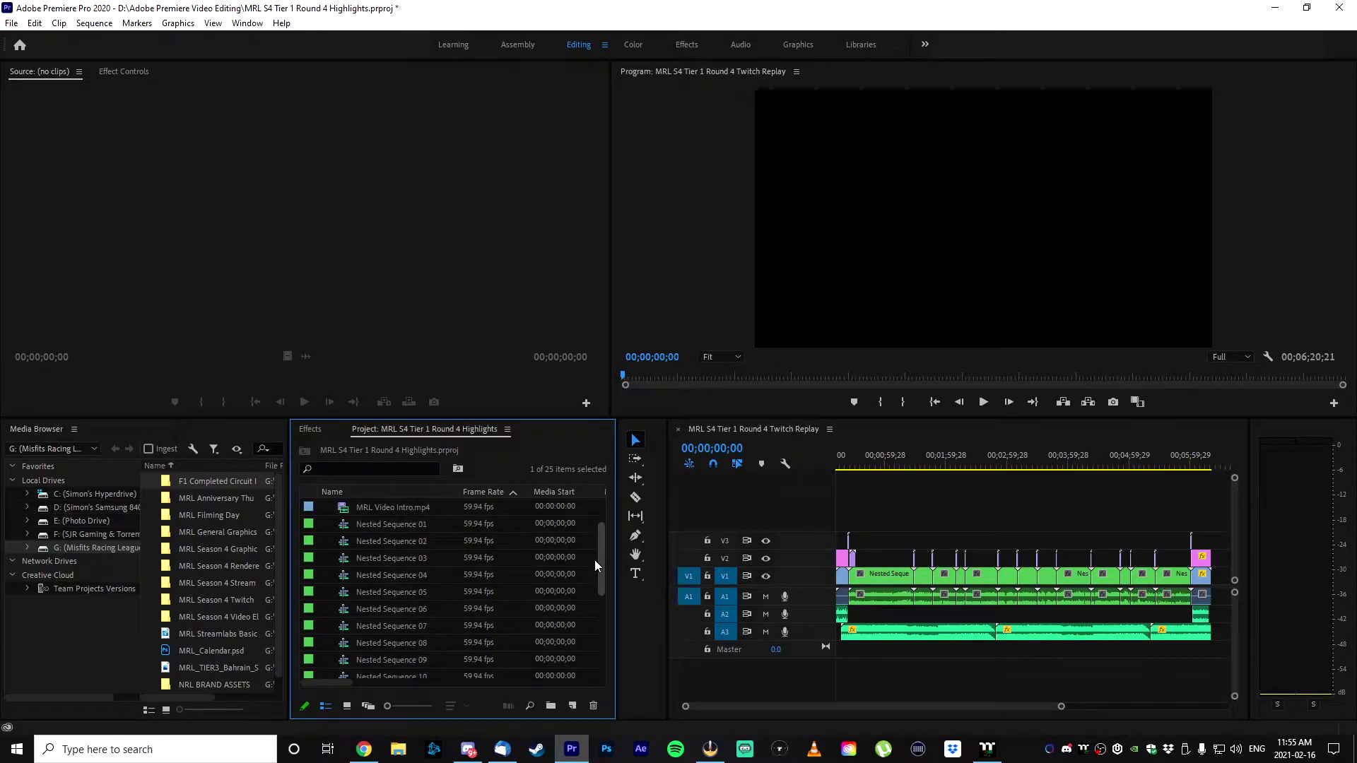
left_click(407, 527)
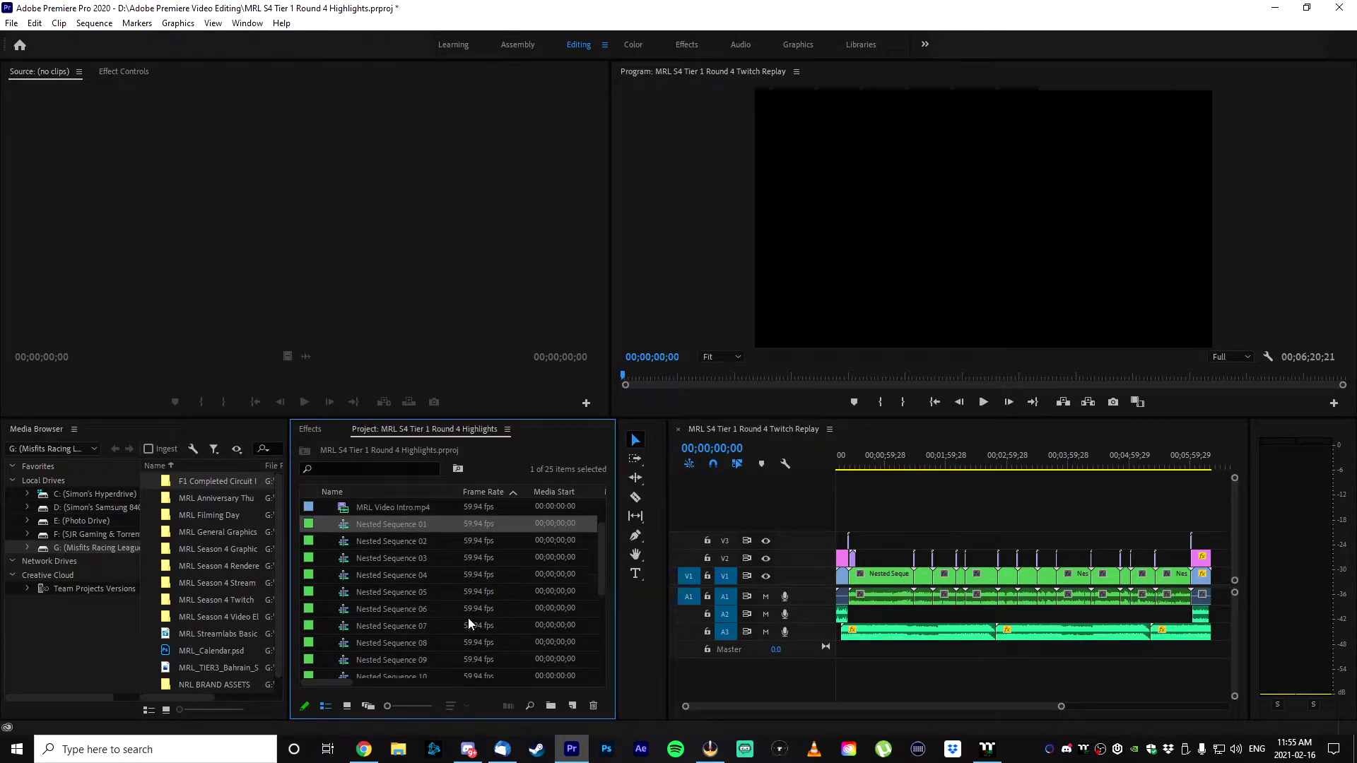
left_click_drag(605, 551, 597, 592)
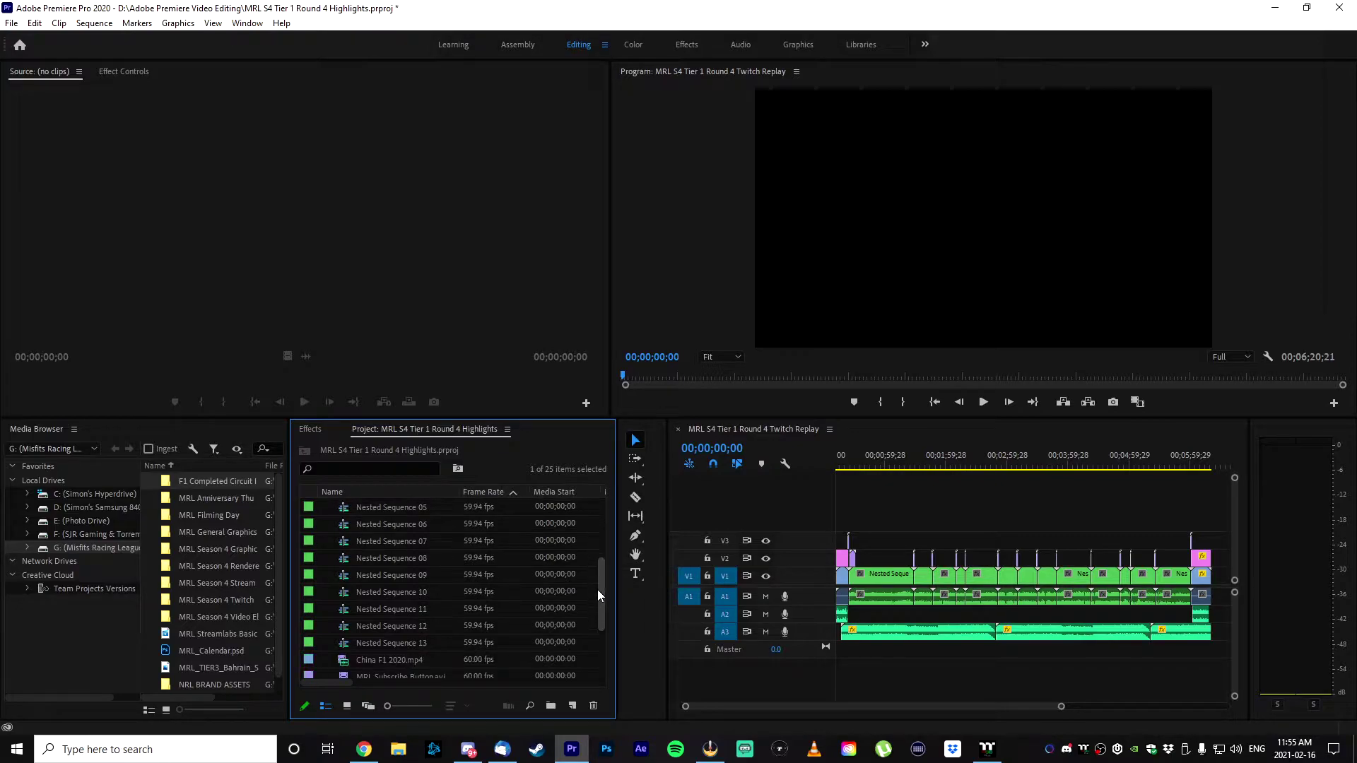
left_click(407, 646, "shift")
scroll(484, 596, "up", 3)
scroll(469, 592, "down", 2)
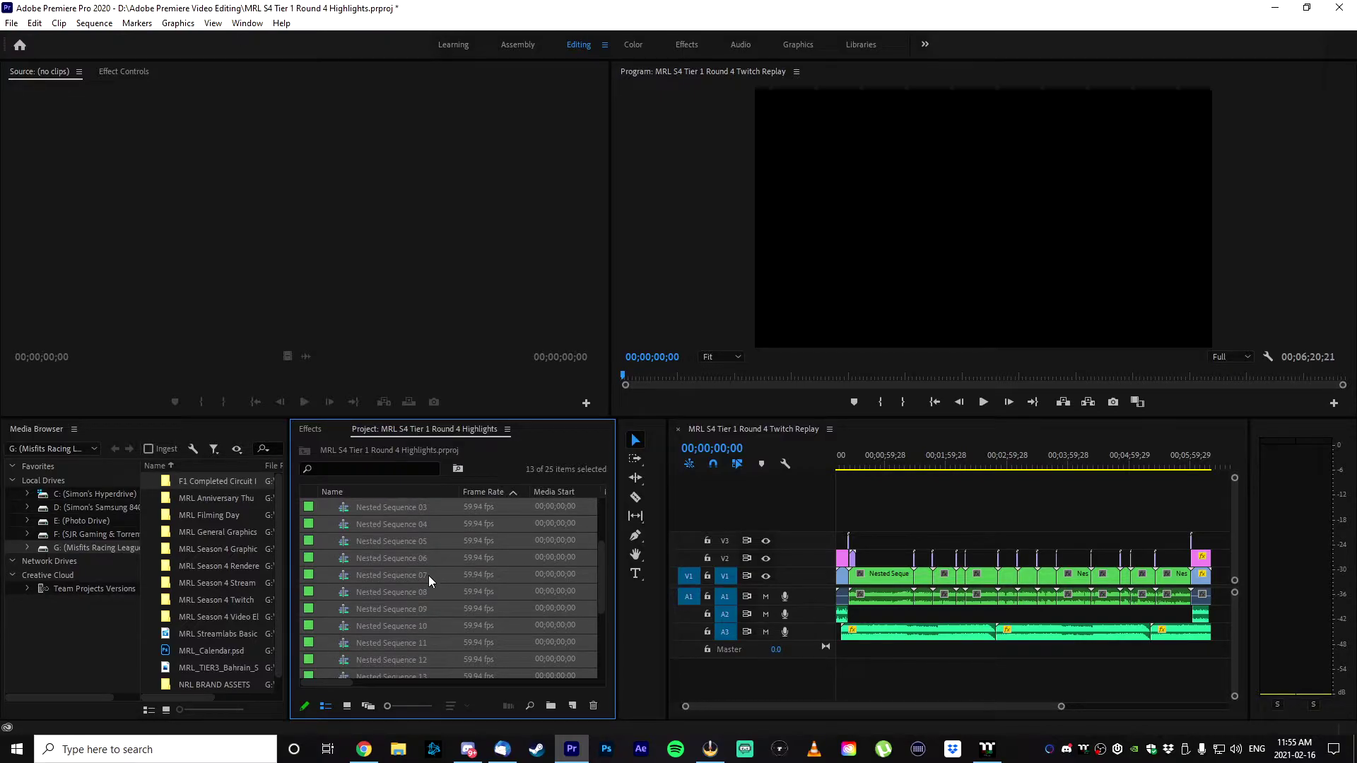
- Open Export Media for the selected nested sequences and choose the Strifium Livestream Renders preset
right_click(428, 575)
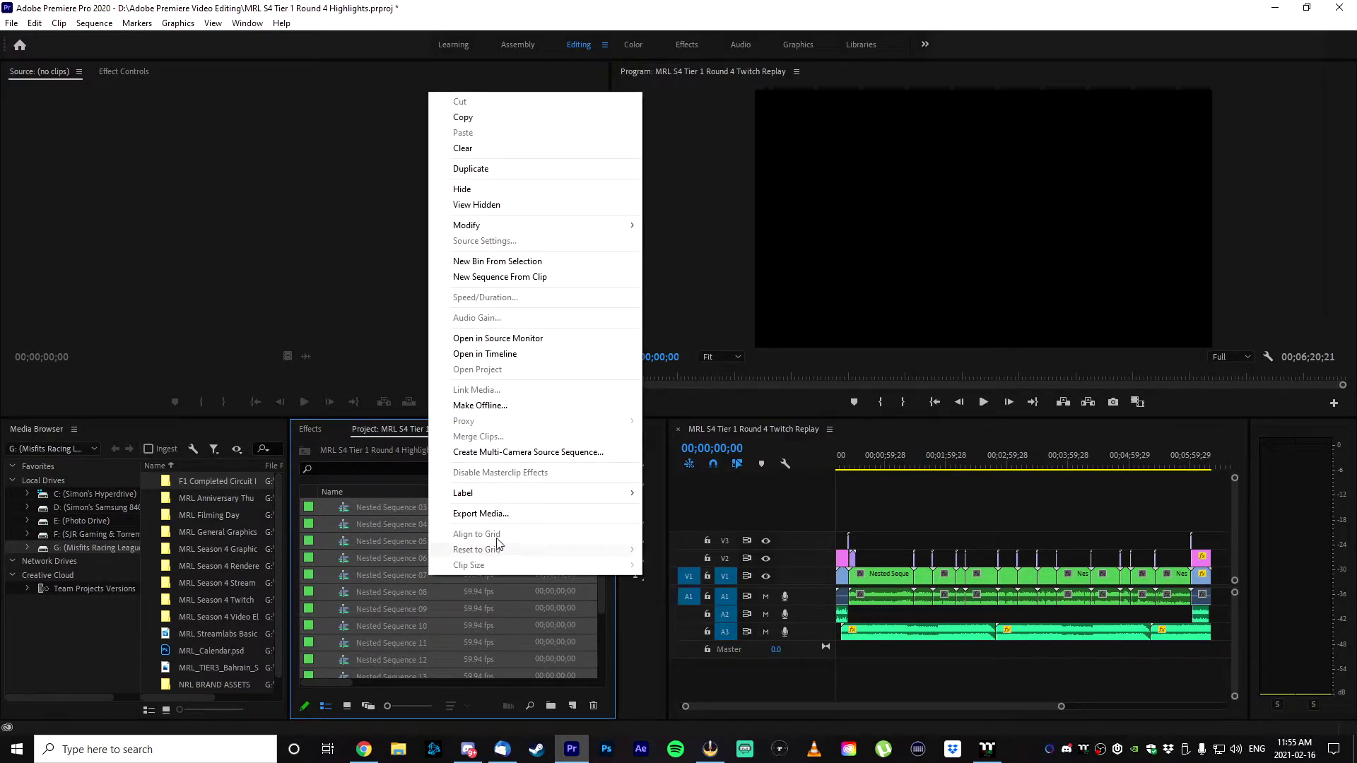
left_click(557, 513)
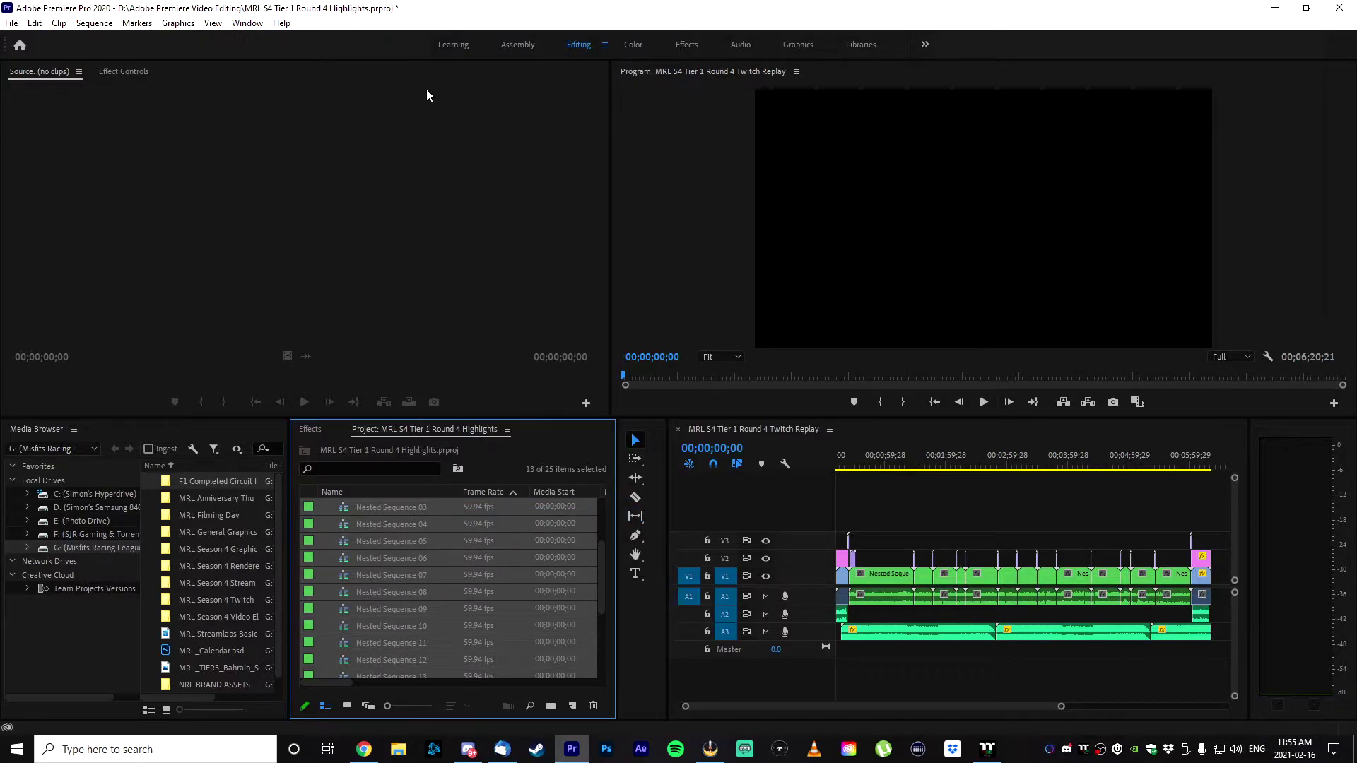
left_click_drag(521, 80, 602, 99)
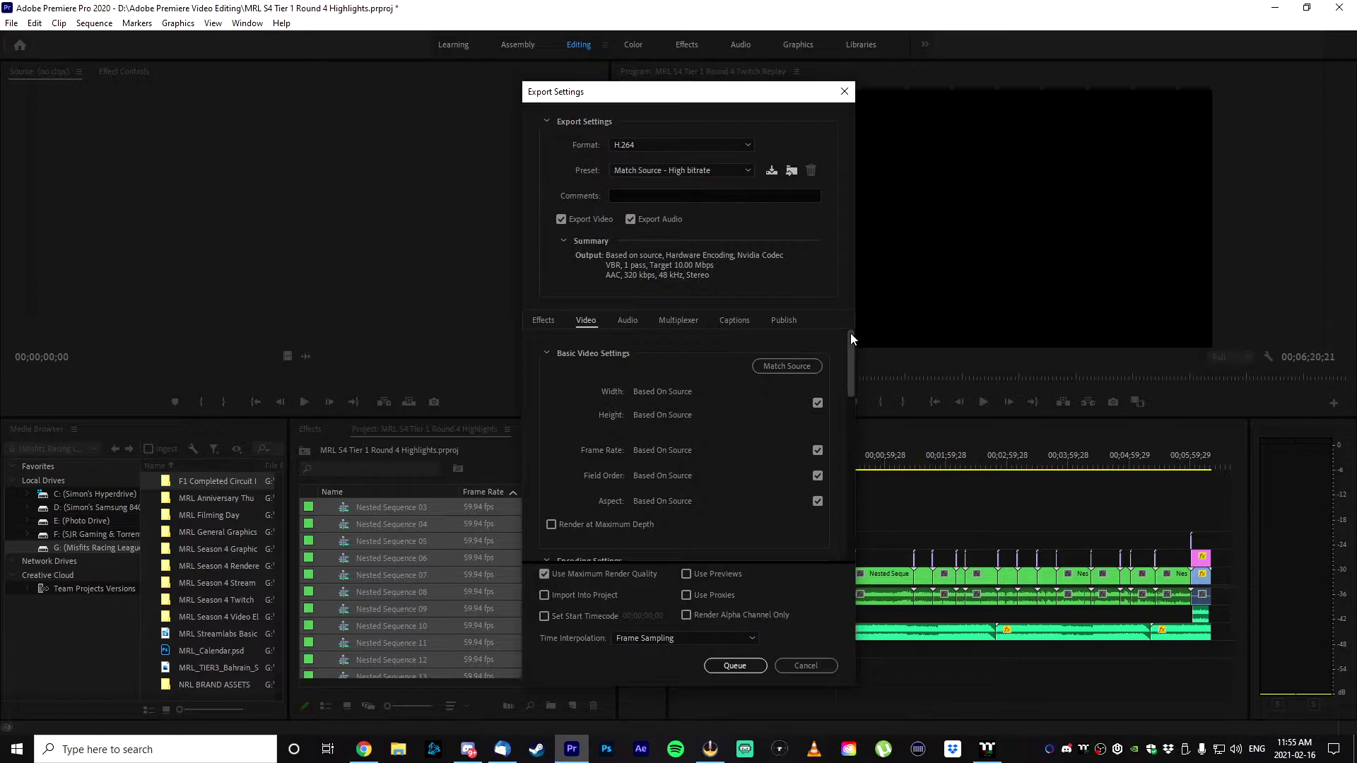
left_click(676, 172)
scroll(684, 212, "up", 2)
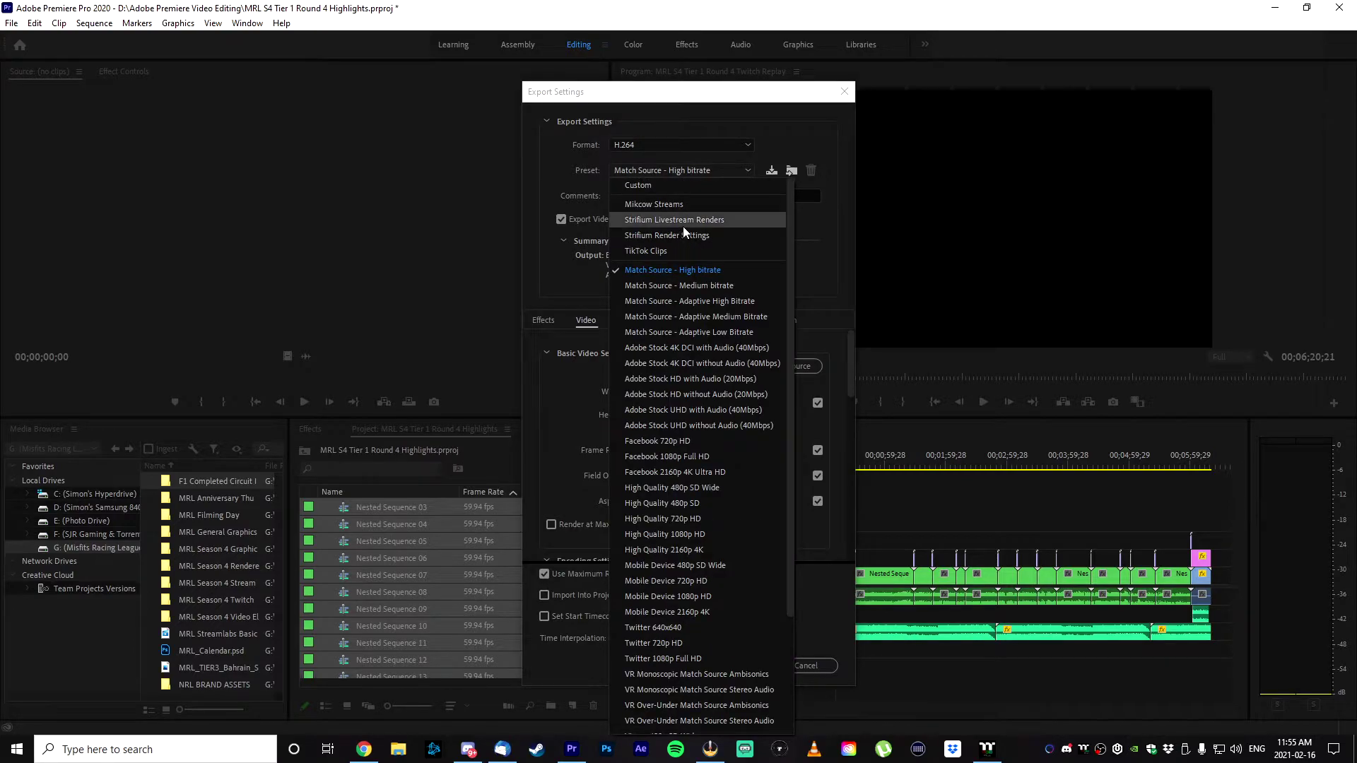
left_click(663, 221)
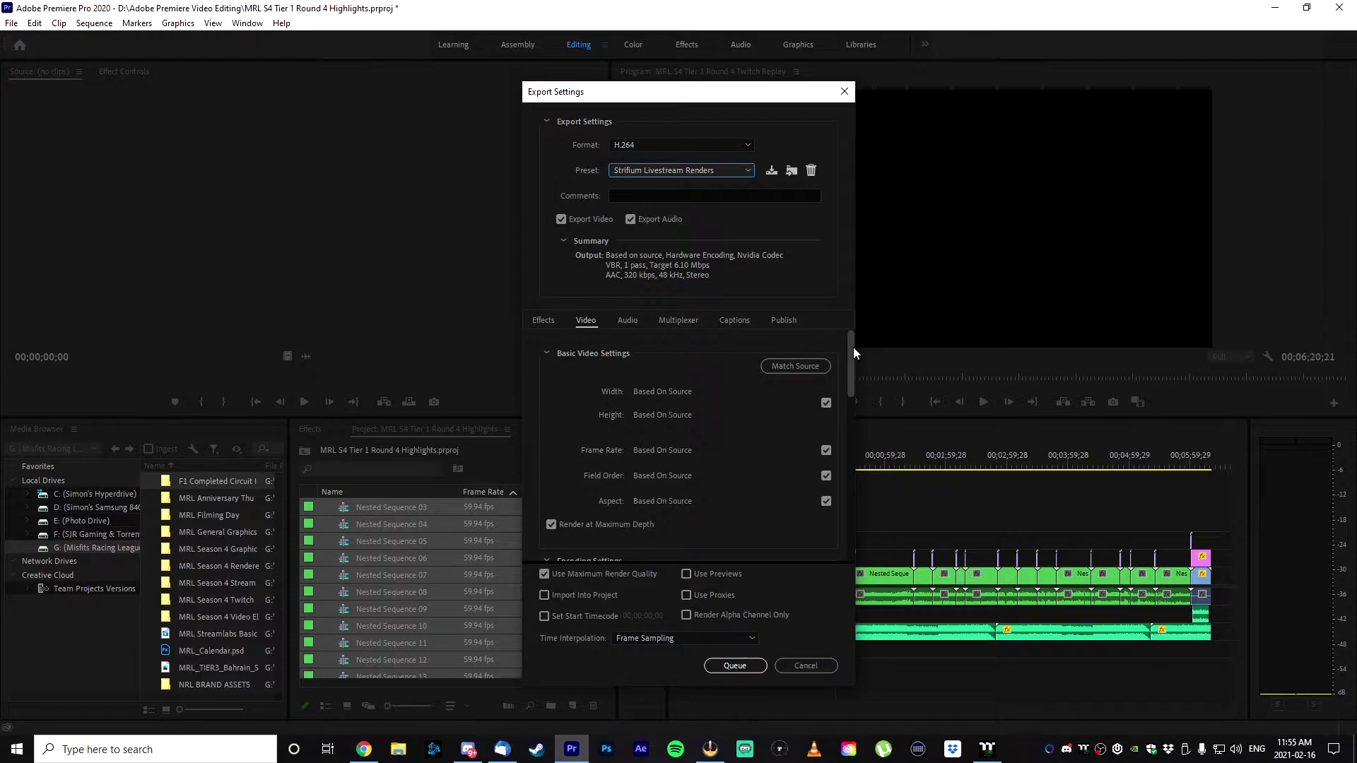
- Set the H.264 Target Bitrate to 6 Mbps, turning the preset to Custom
left_click_drag(851, 350, 849, 528)
left_click(801, 414)
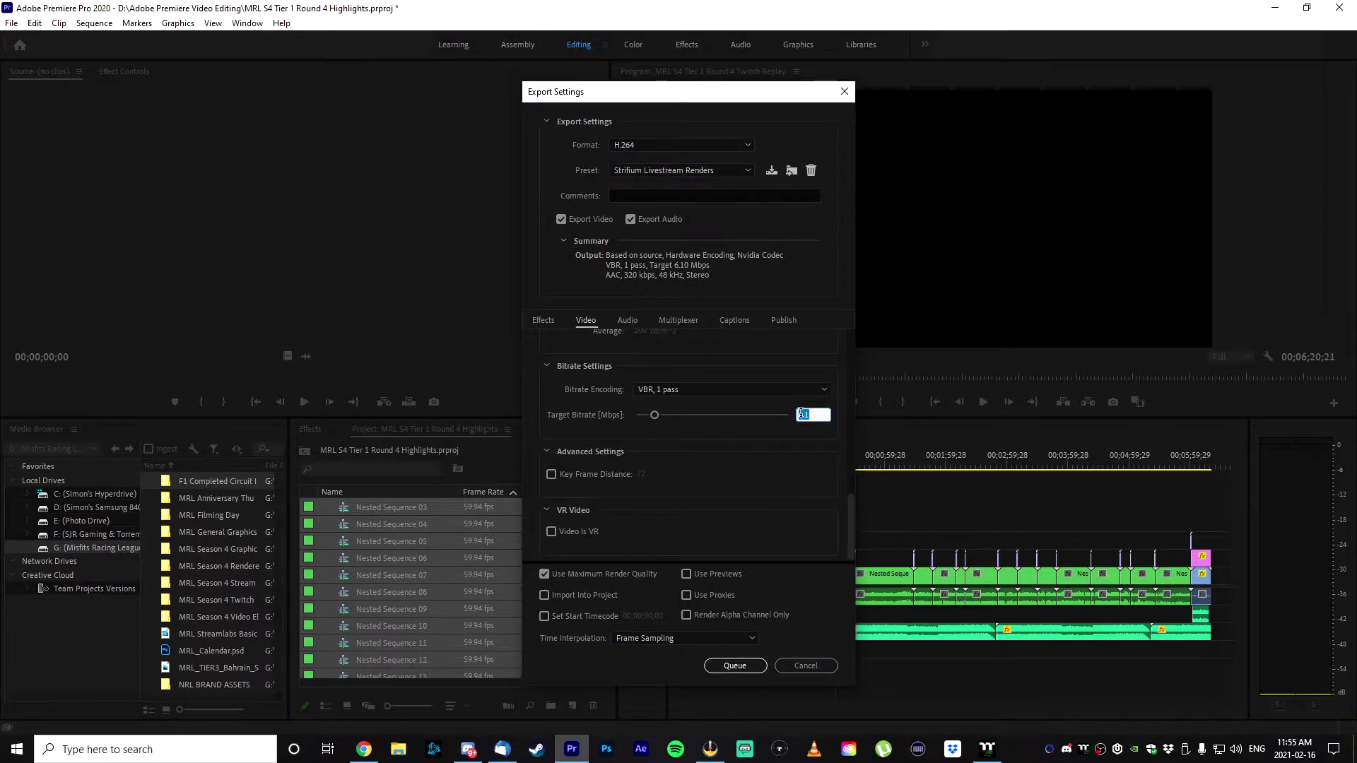
type("6")
left_click(735, 436)
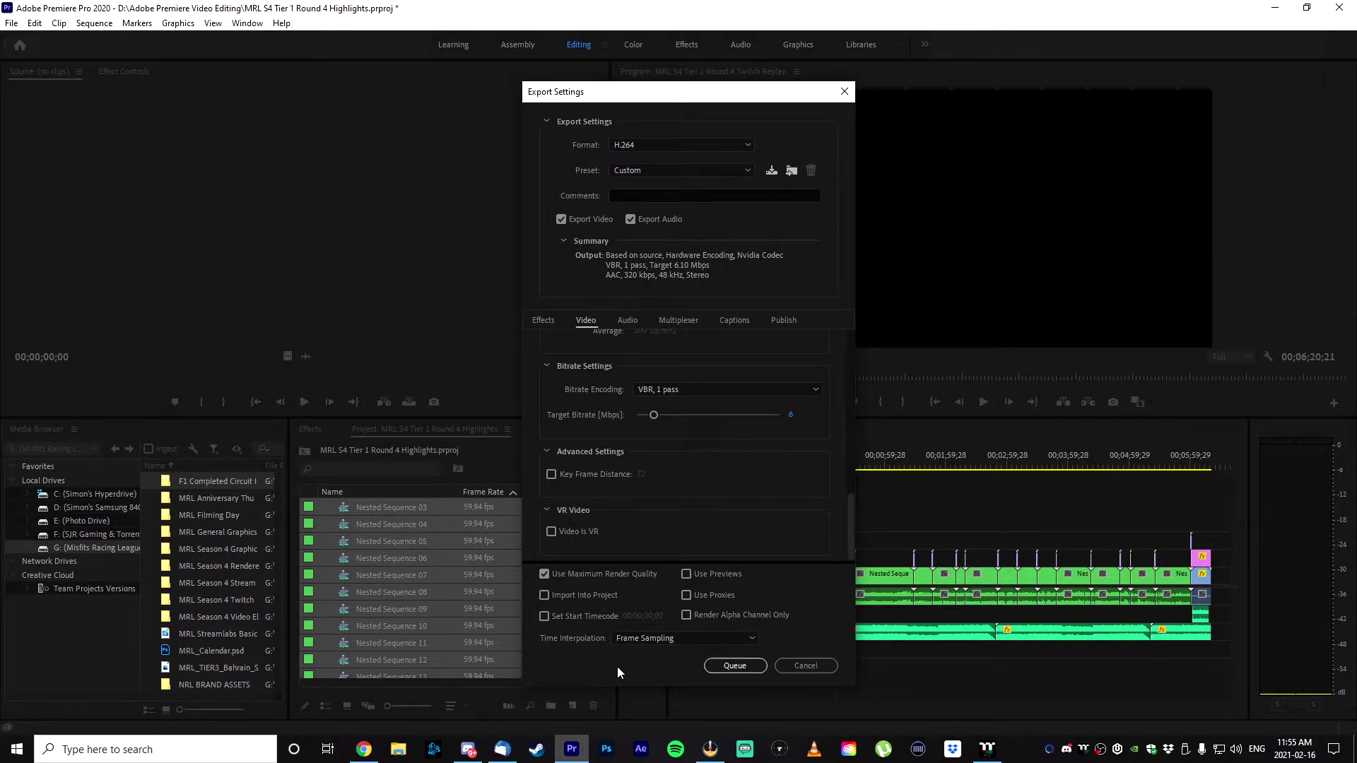
- Queue the sequences in Media Encoder and select queued Nested Sequences 02 through 13
left_click(730, 667)
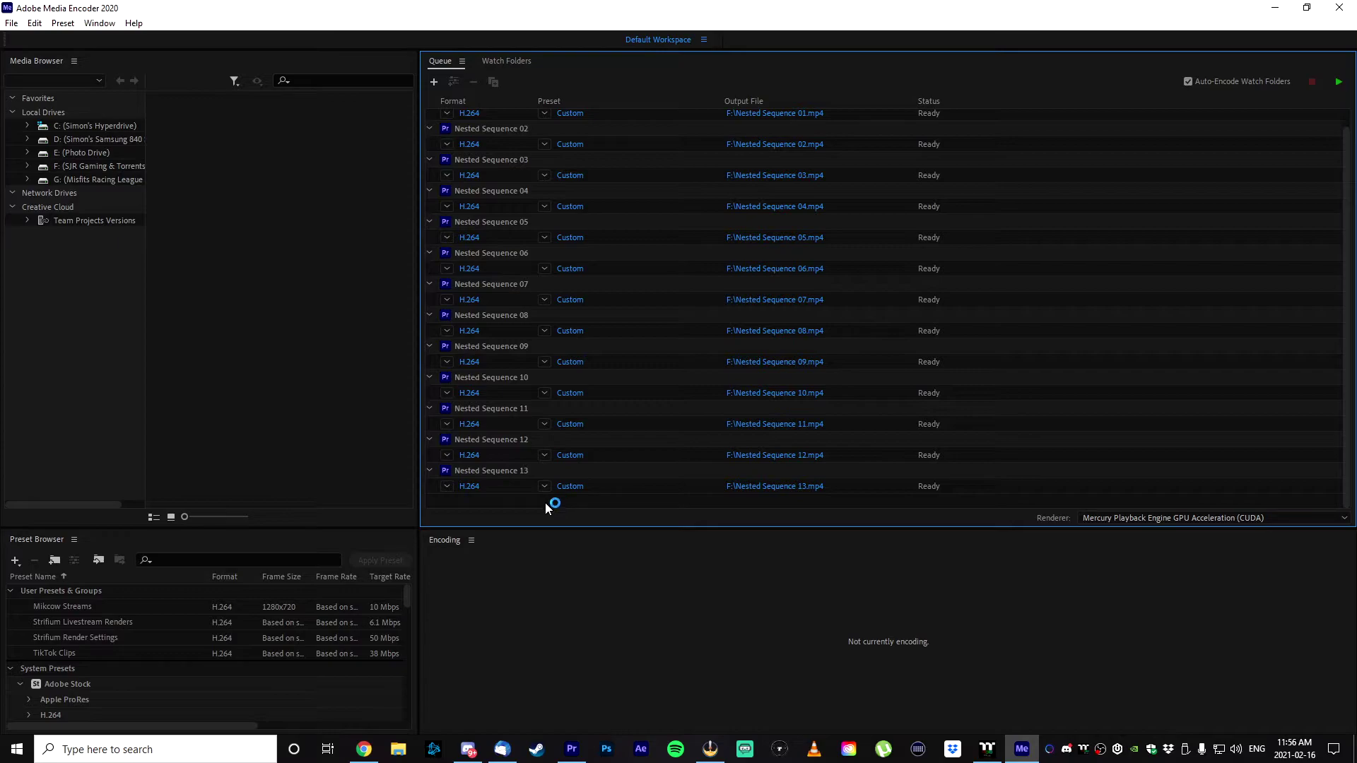
left_click_drag(548, 493, 1214, 117)
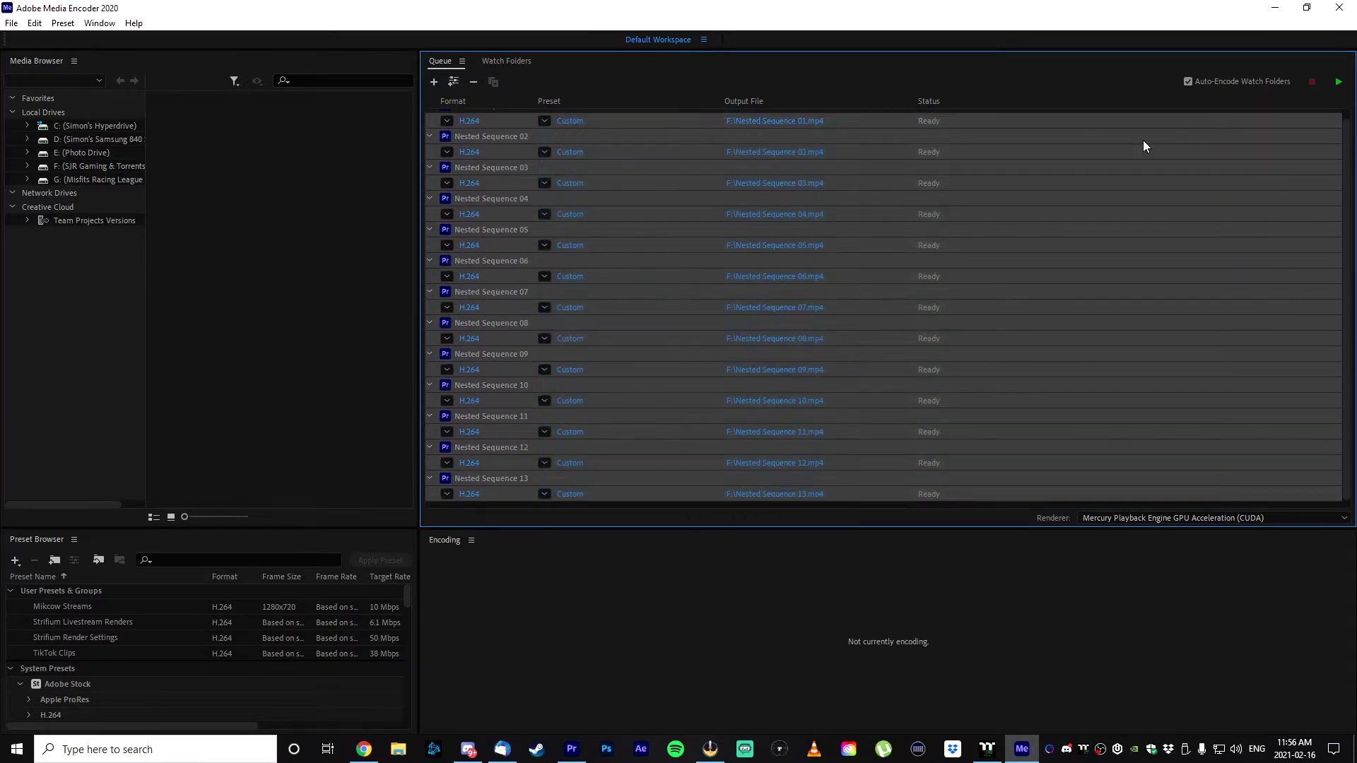
left_click(787, 121)
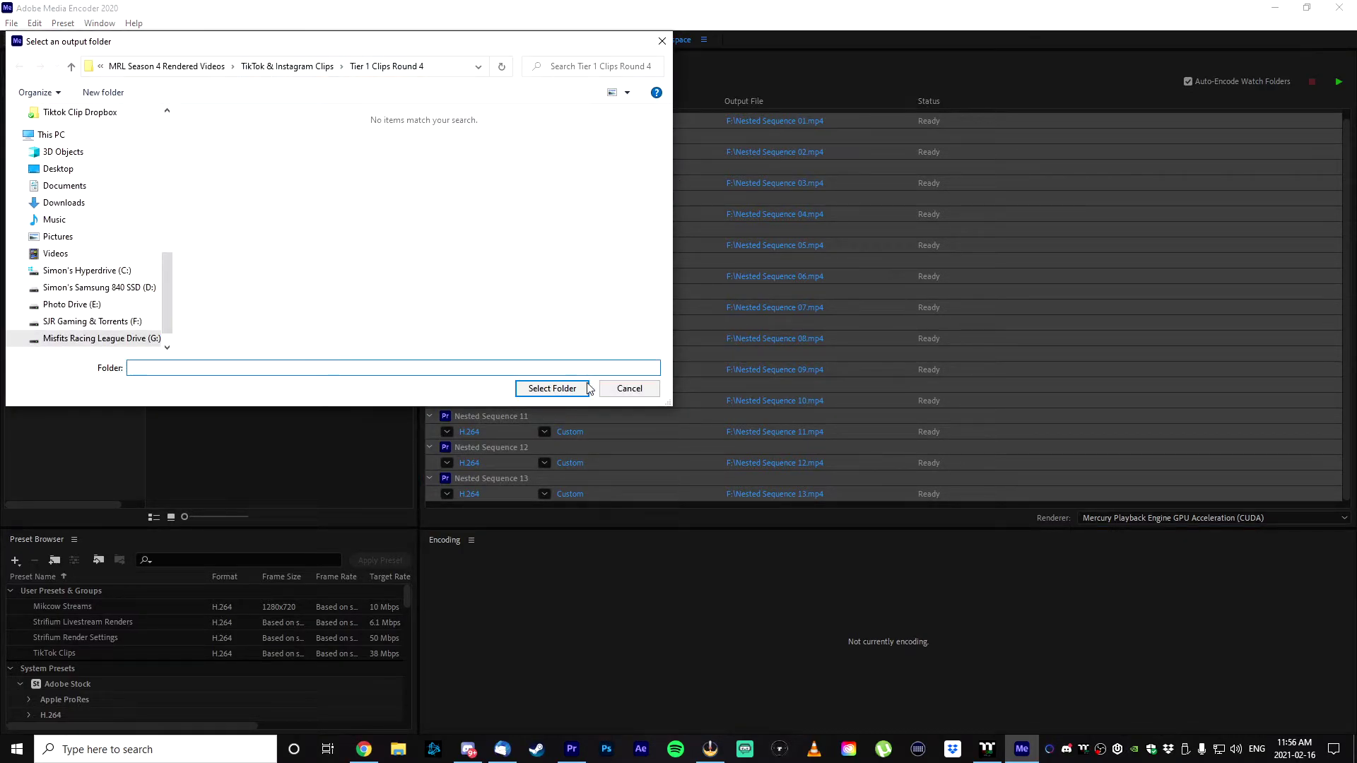
left_click(628, 389)
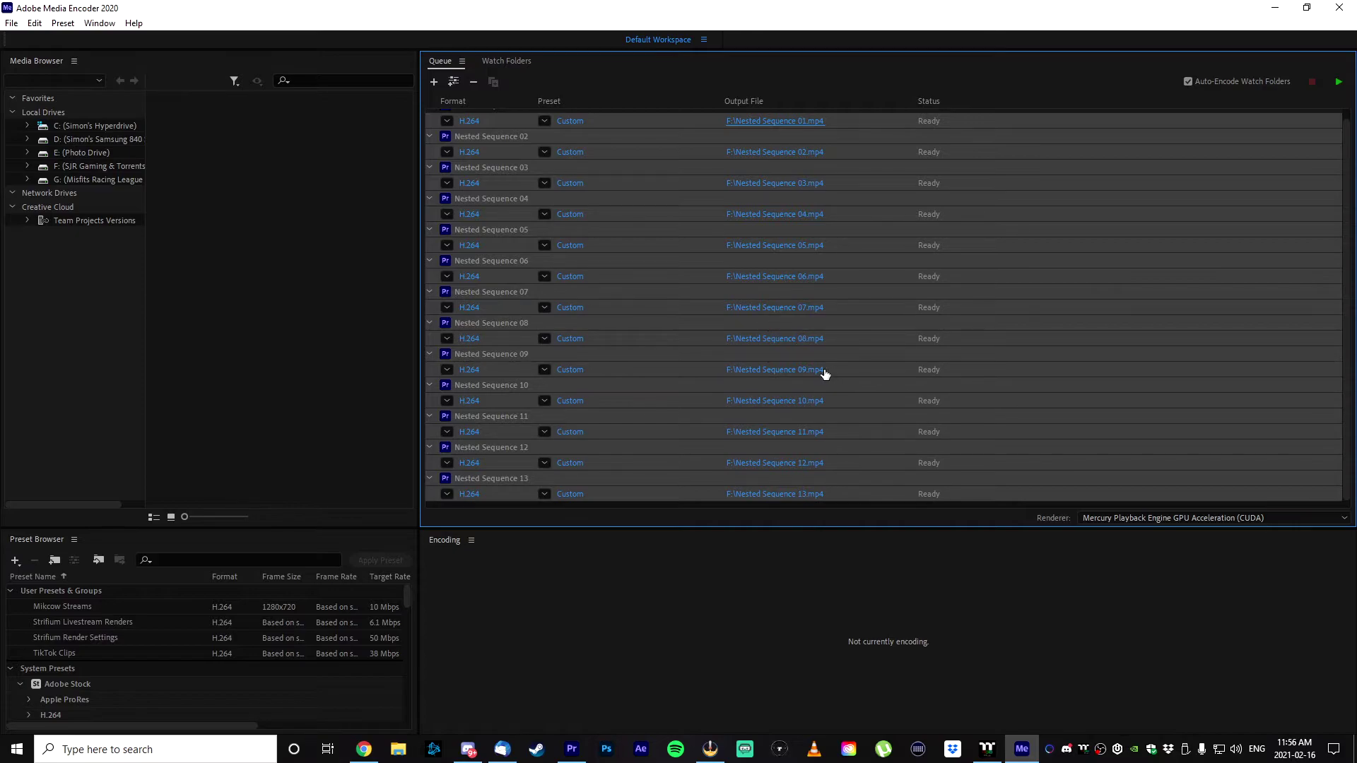
scroll(824, 375, "down", 1)
left_click(771, 506)
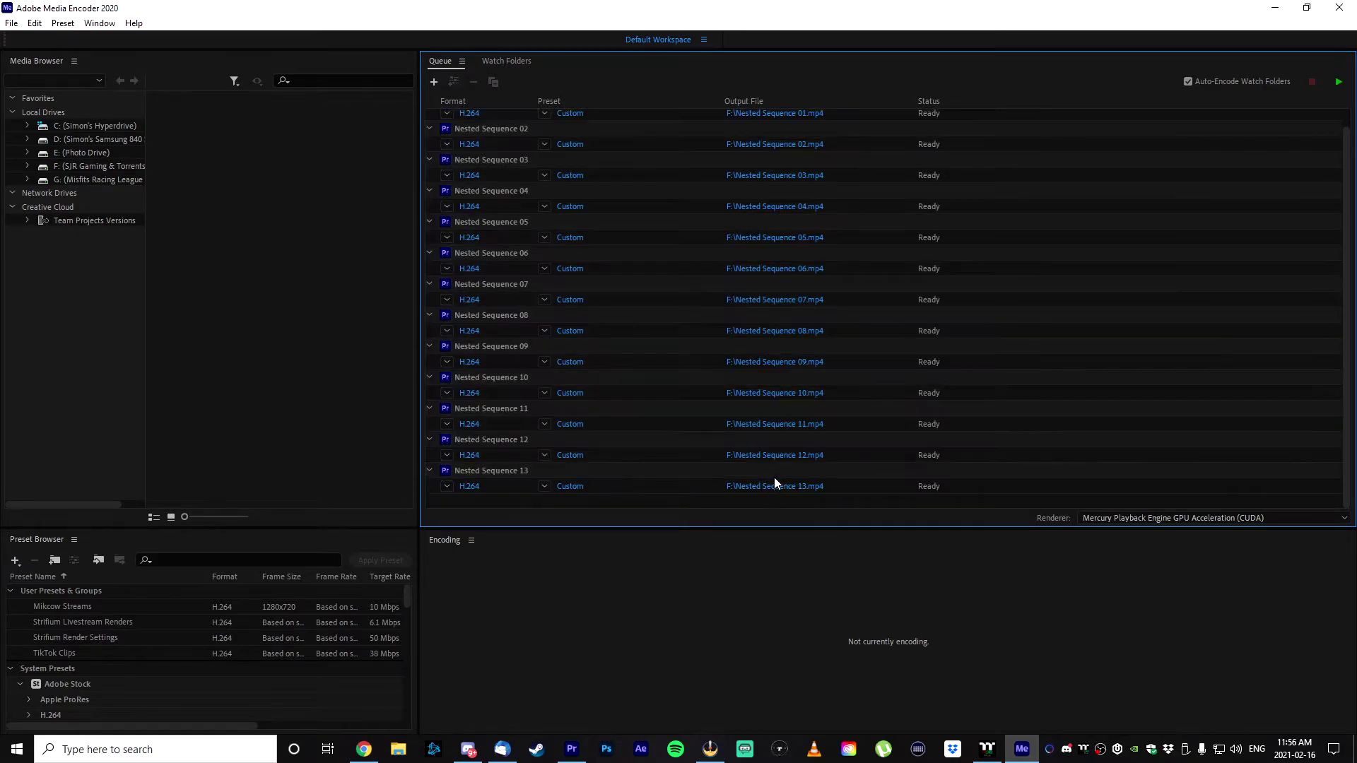
scroll(773, 478, "up", 1)
scroll(794, 281, "down", 1)
- Undo the nesting in Premiere Pro with Ctrl+Z to restore the original clips, then minimize Media Encoder
left_click(574, 751)
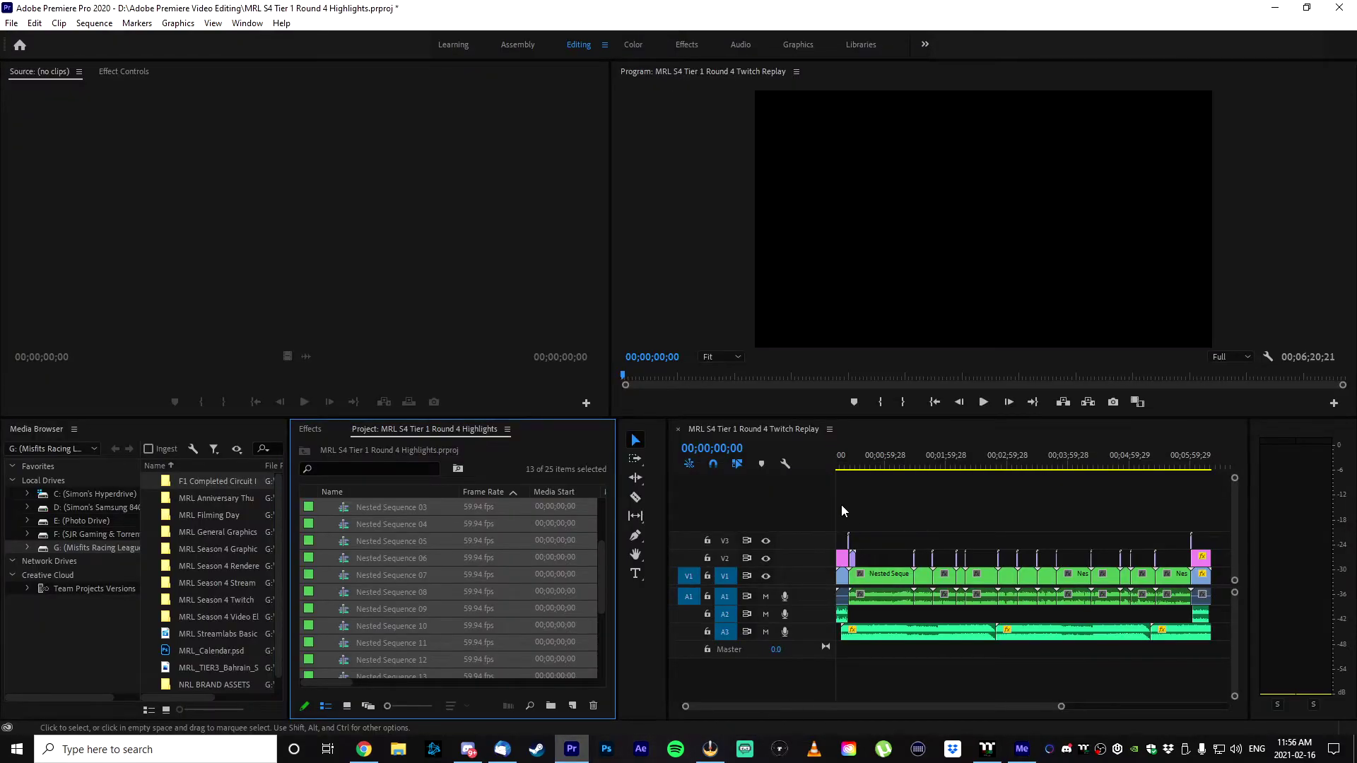
left_click_drag(860, 467, 889, 469)
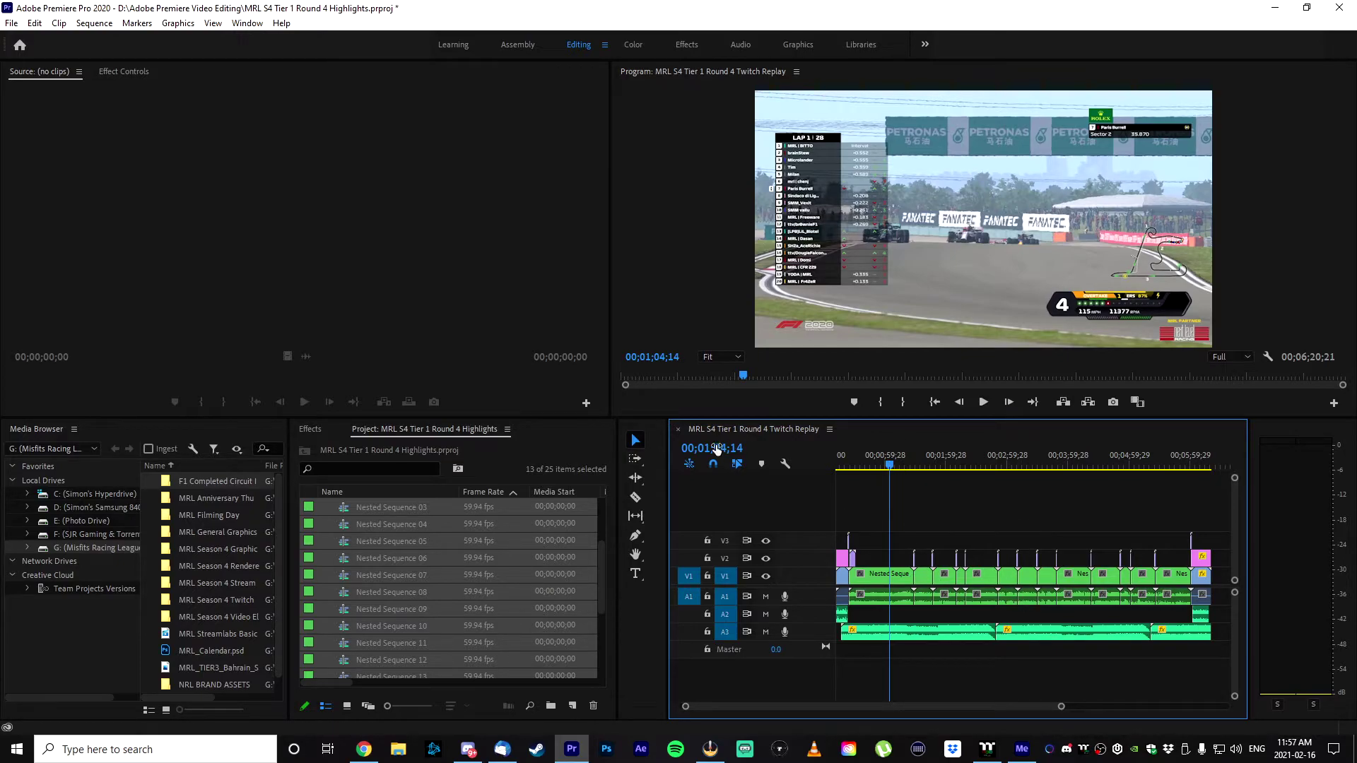
left_click(1021, 749)
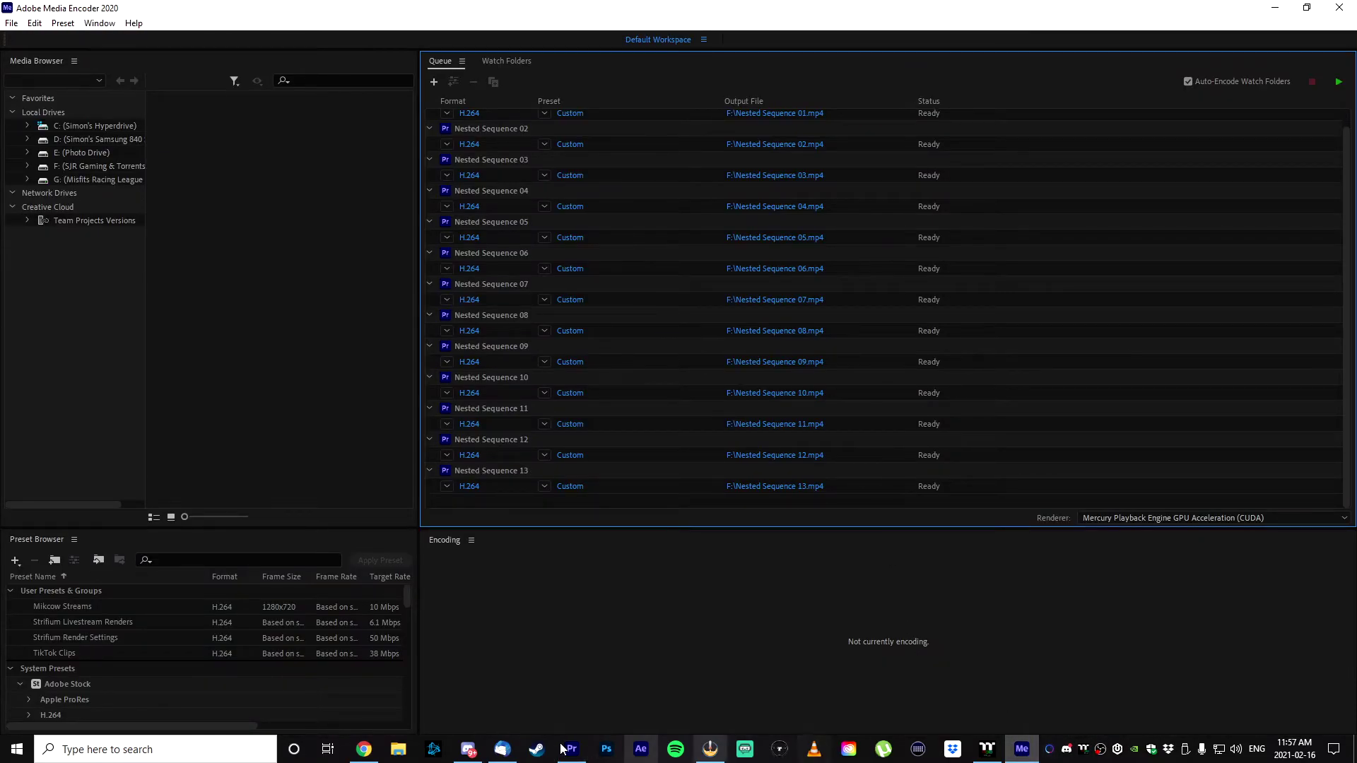
left_click(585, 755)
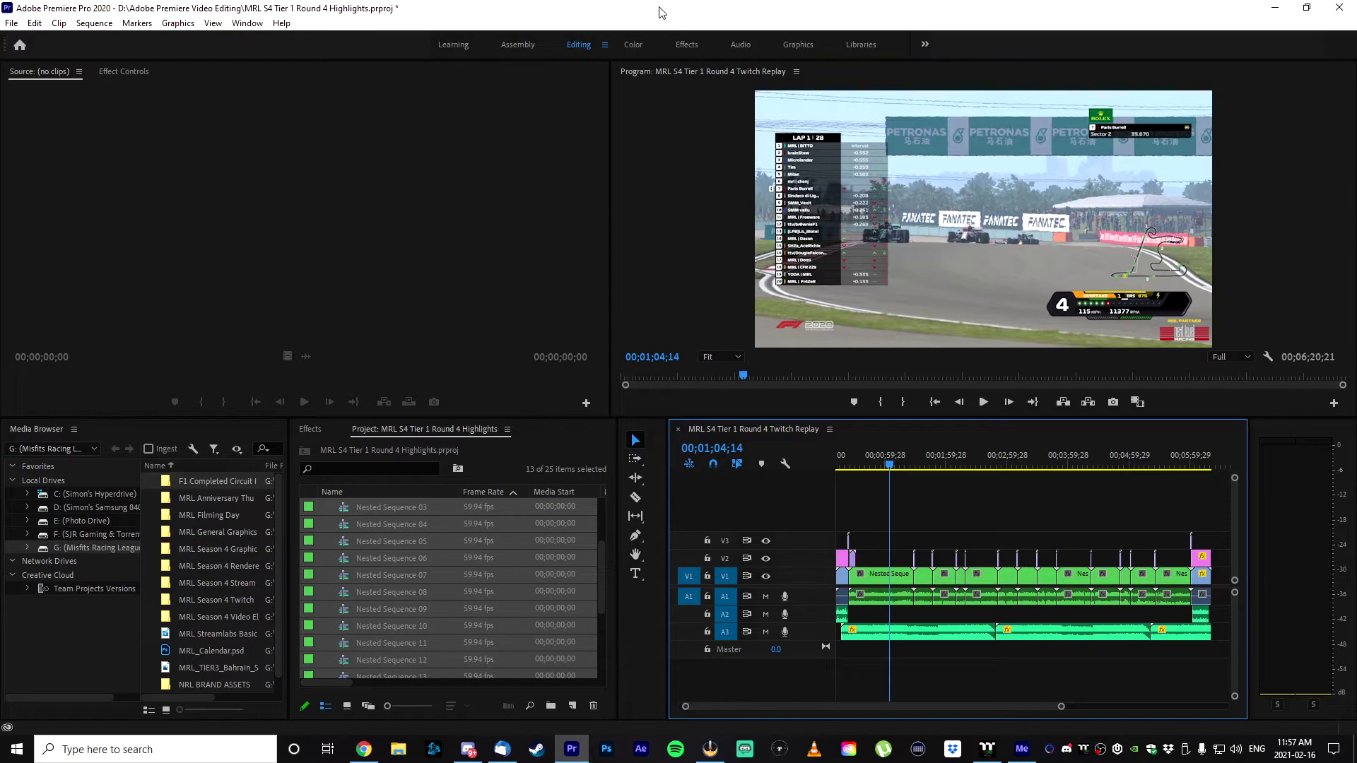
key("ctrl+z")
key("ctrl+z")
key("ctrl+z")
key("ctrl+z")
key("ctrl+z")
key("ctrl+z")
key("ctrl+z")
key("ctrl+z")
key("ctrl+z")
key("ctrl+z")
key("ctrl+z")
key("ctrl+z")
key("ctrl+z")
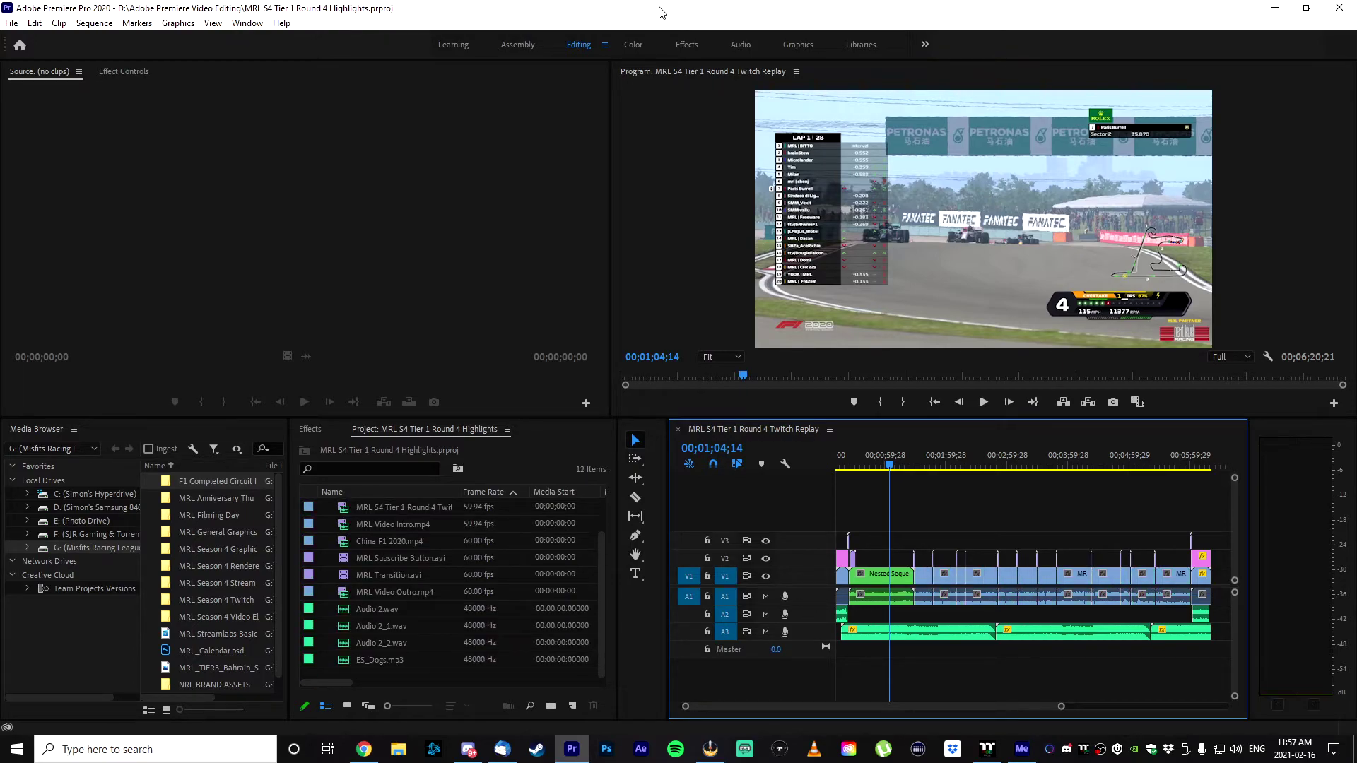
left_click(1021, 749)
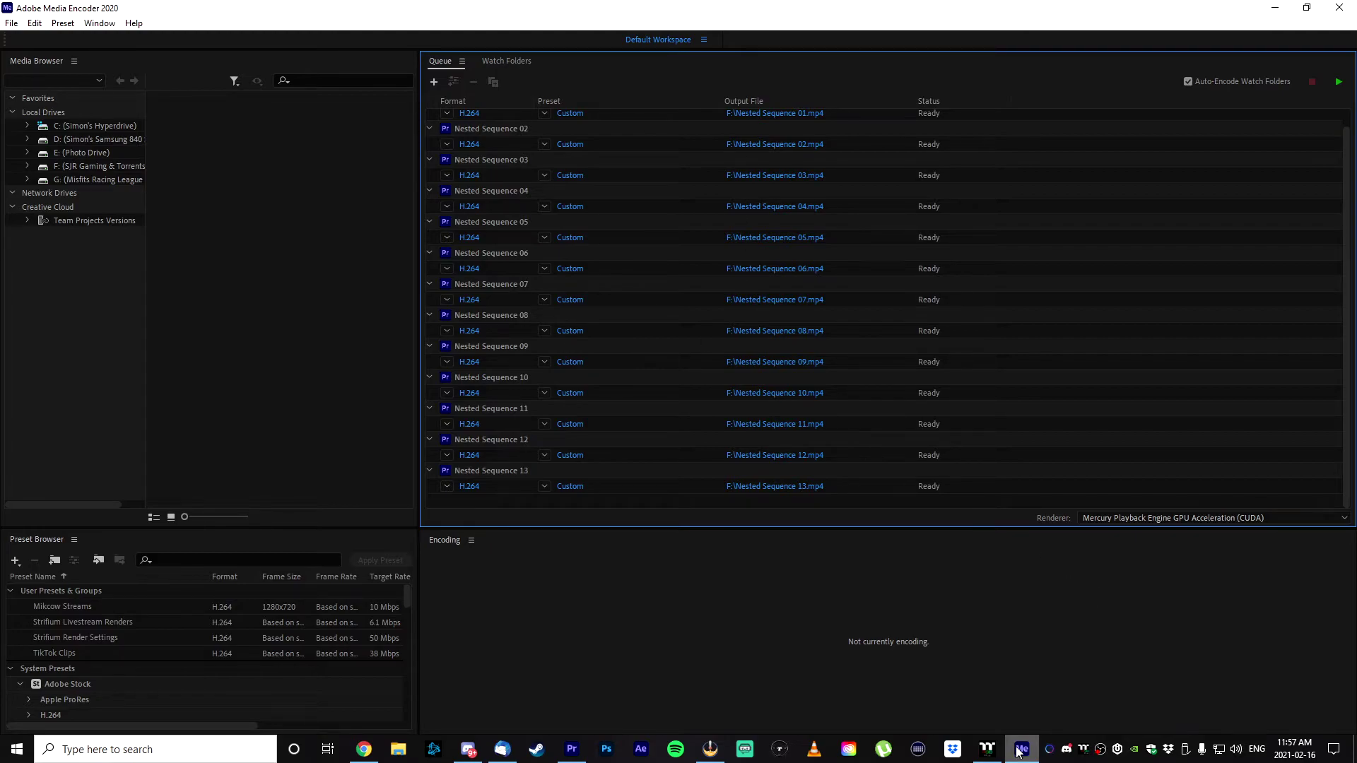
left_click(1019, 751)
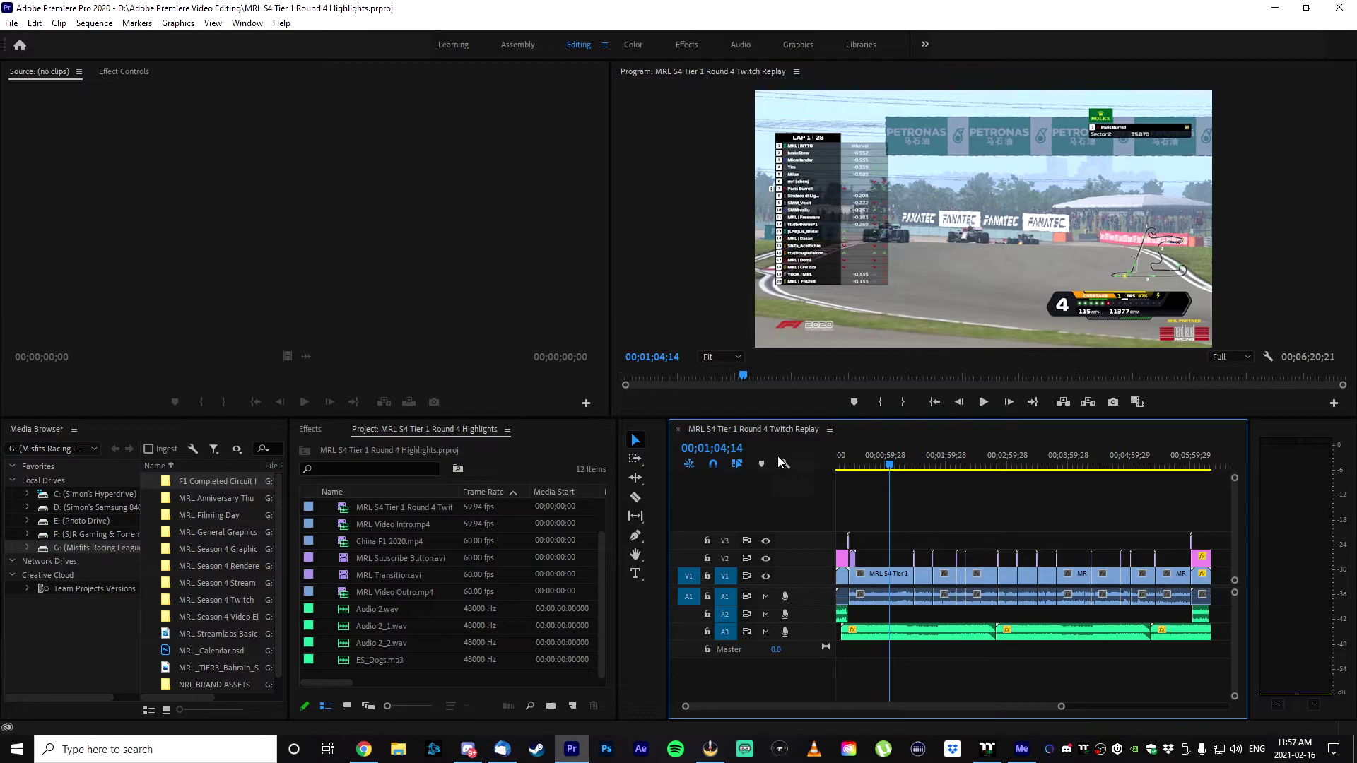
- Restore Media Encoder and scroll through the thirteen Ready Nested Sequence H.264 jobs
left_click(1022, 749)
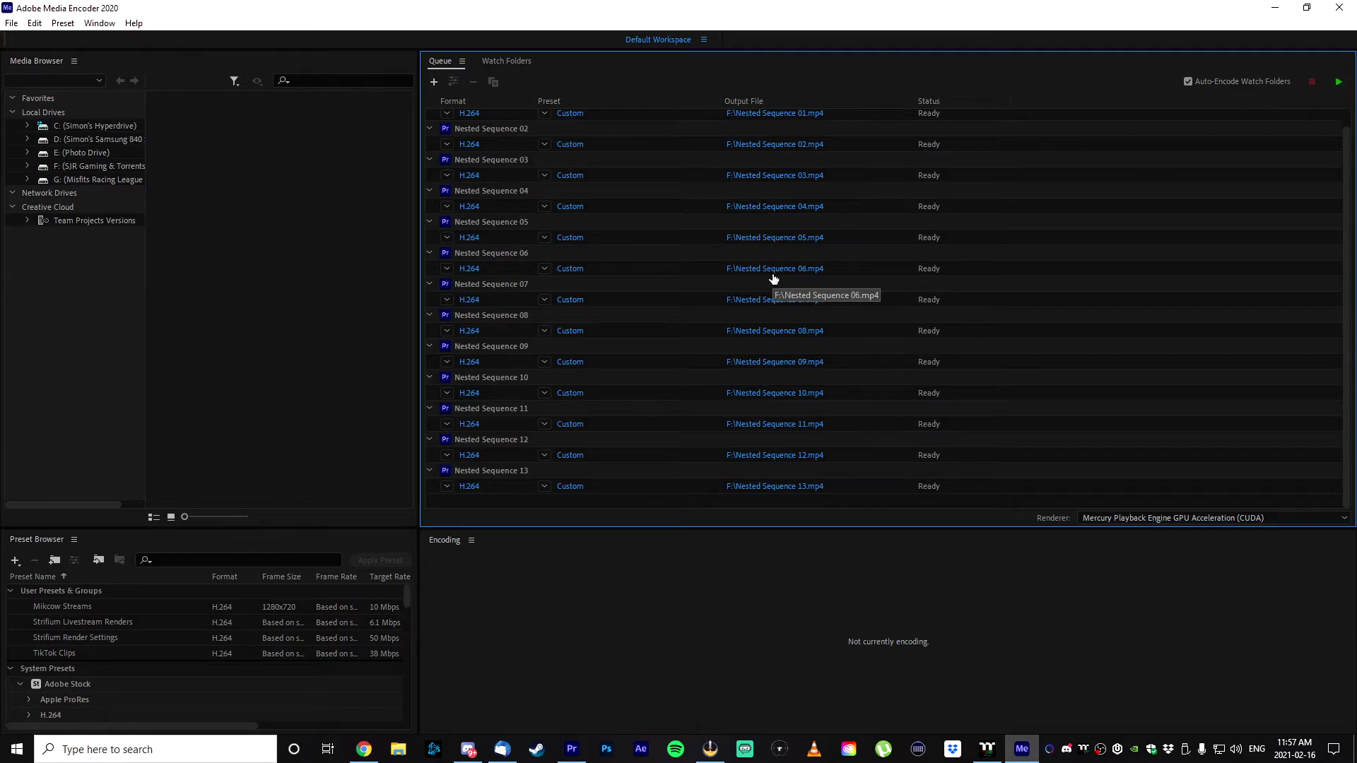
scroll(731, 323, "up", 2)
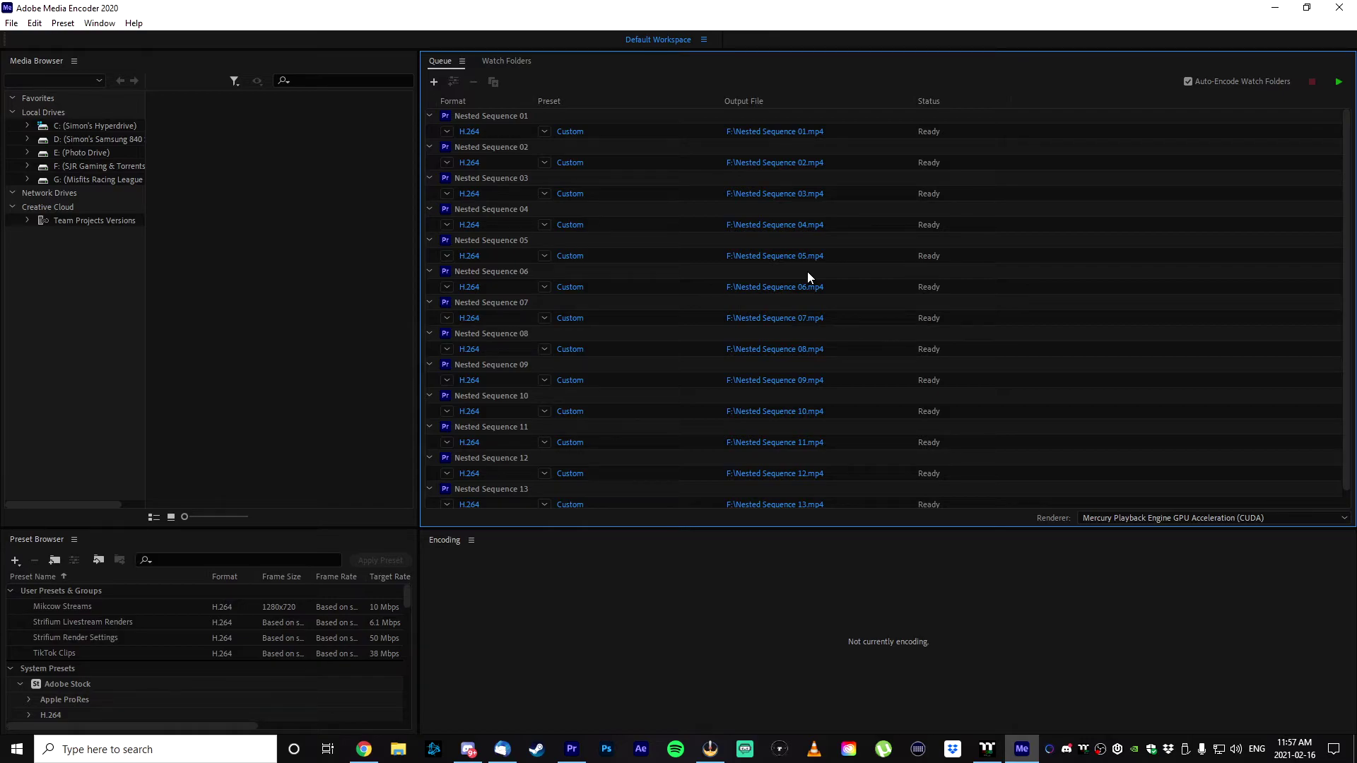
scroll(777, 173, "down", 1)
left_click(399, 748)
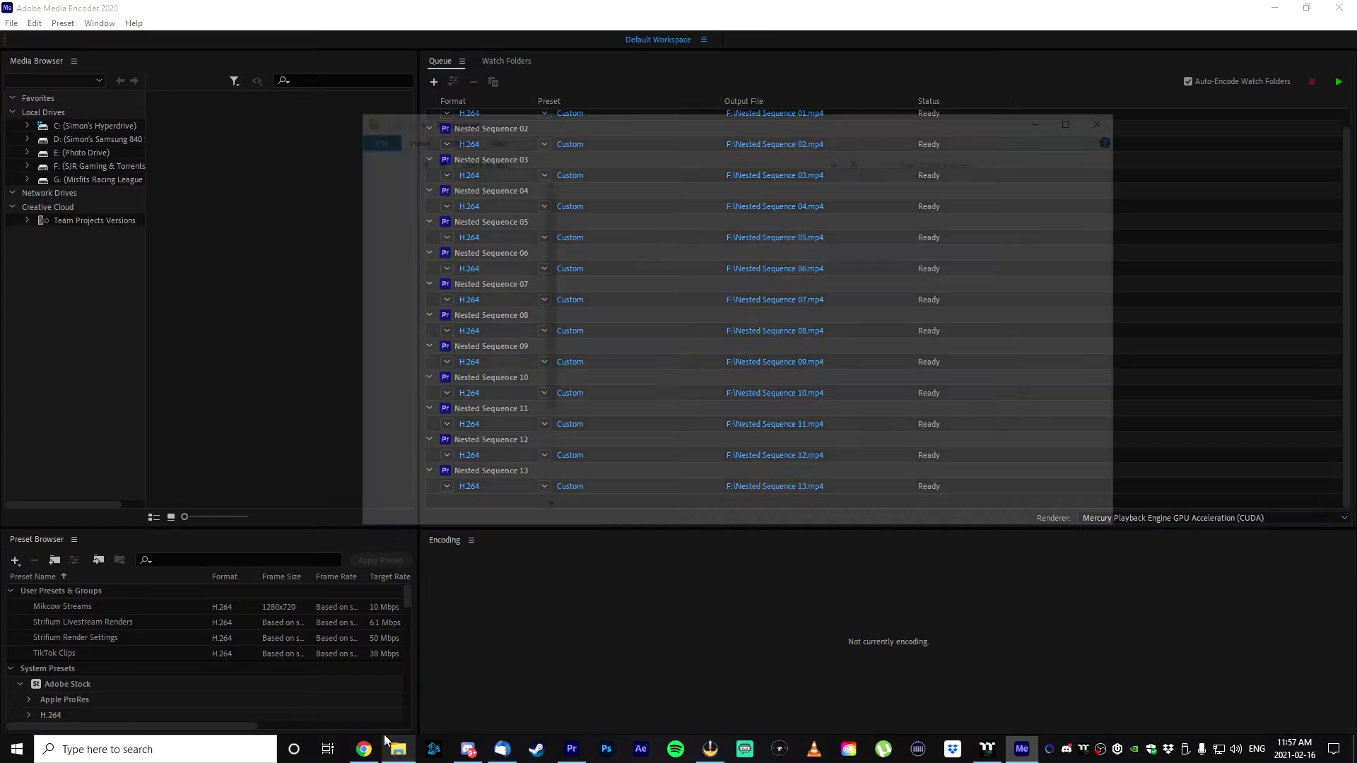
left_click(399, 748)
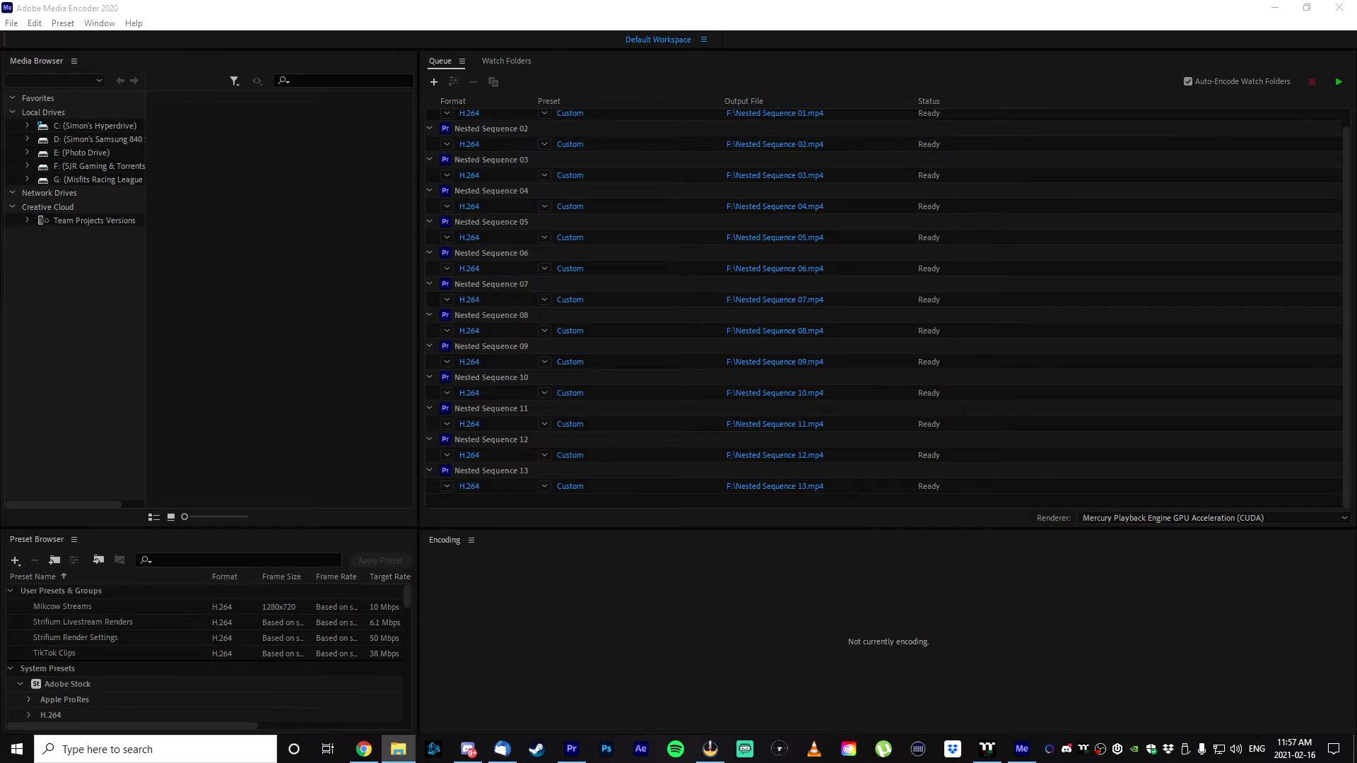
left_click(399, 748)
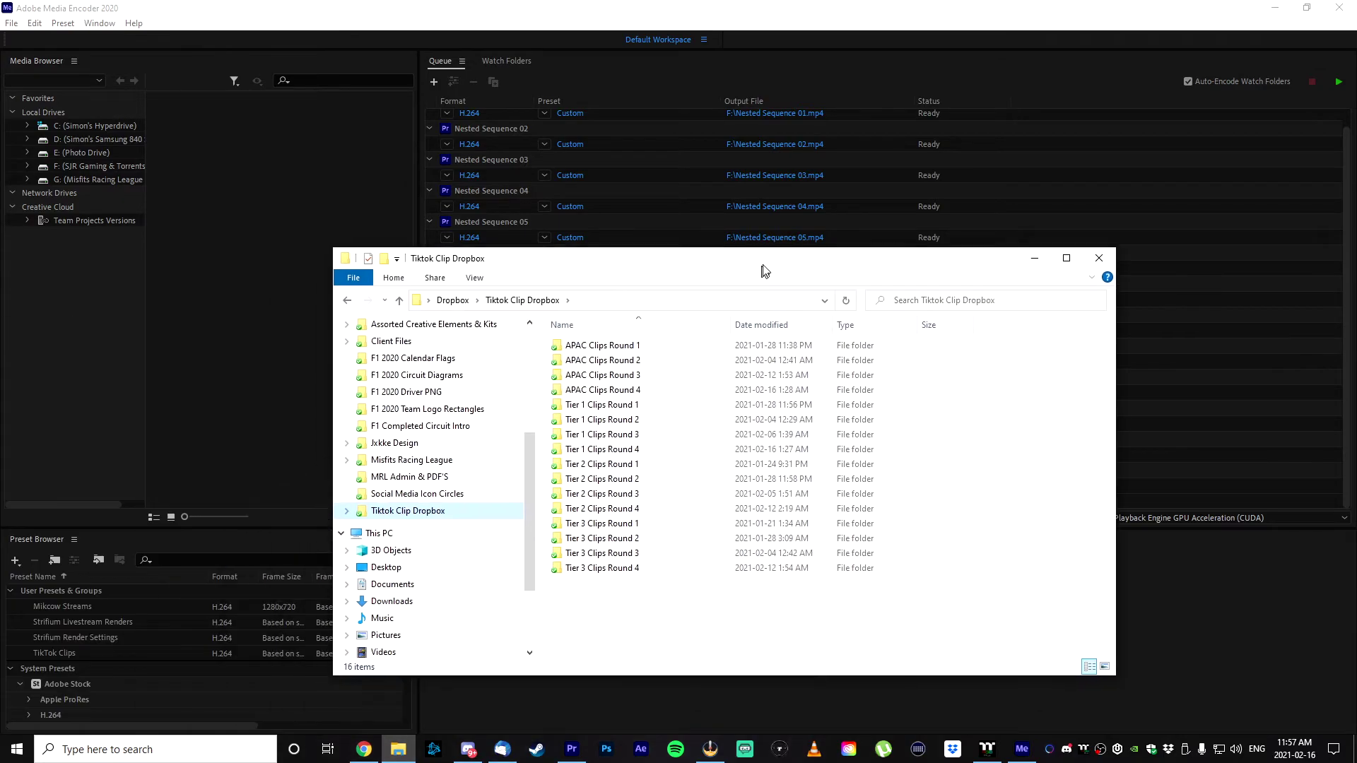
left_click(634, 461)
double_click(633, 461)
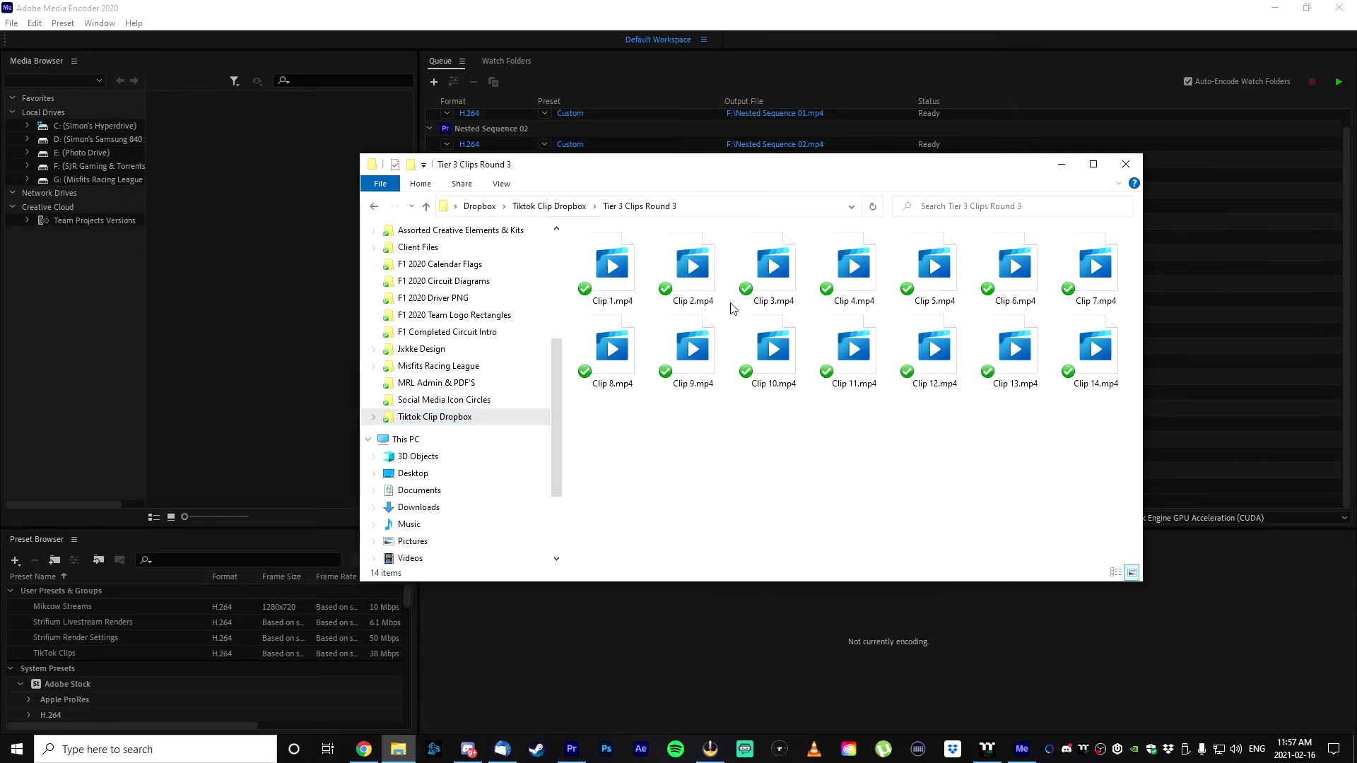
left_click_drag(609, 485, 1056, 283)
left_click(600, 495)
left_click_drag(599, 495, 1129, 237)
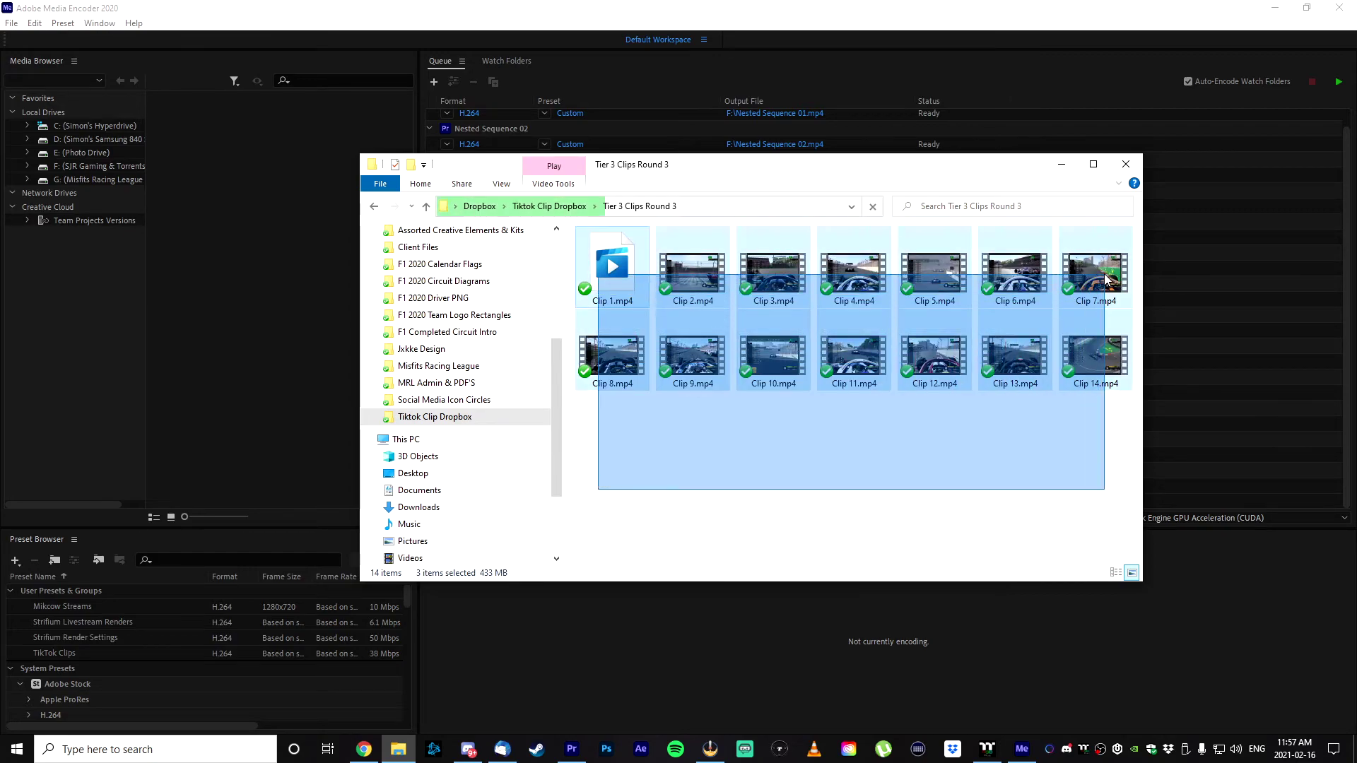
left_click(909, 473)
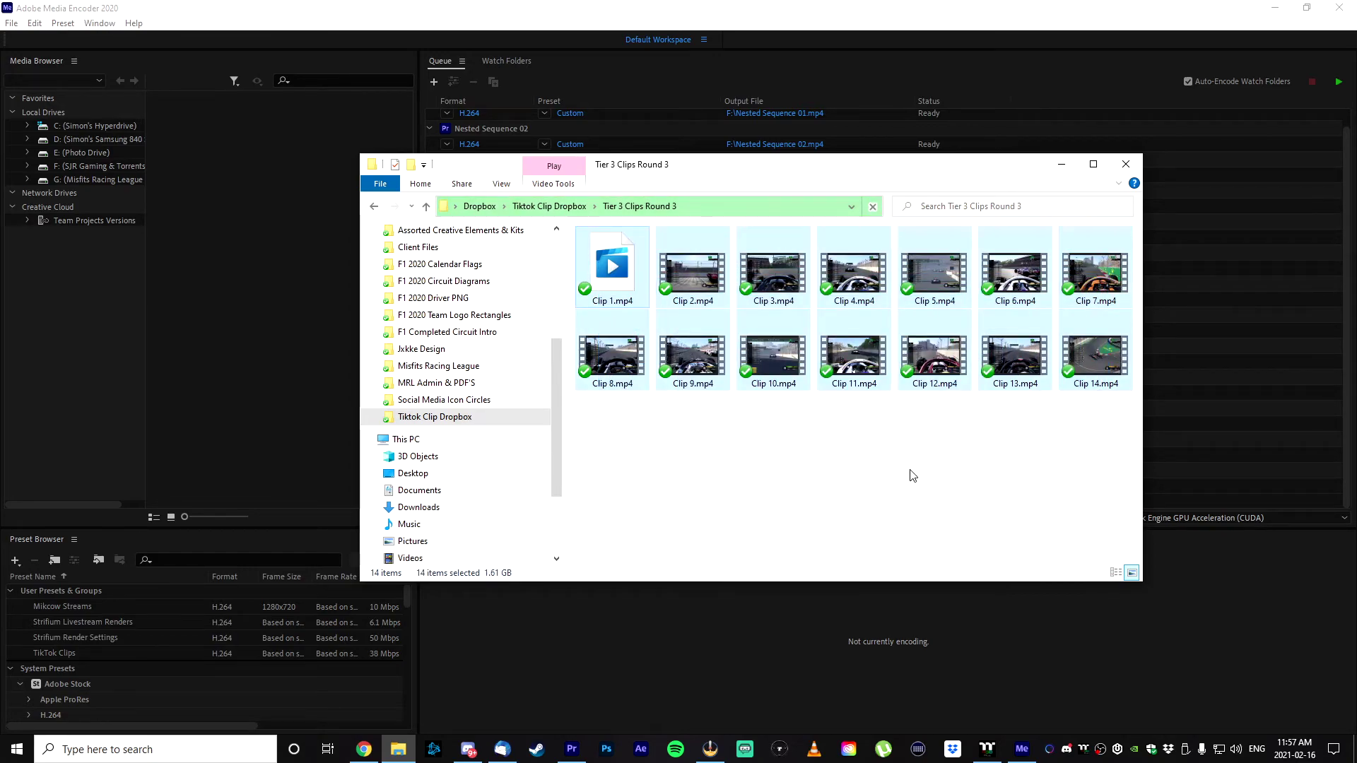
left_click(566, 208)
double_click(639, 322)
key("ctrl+a")
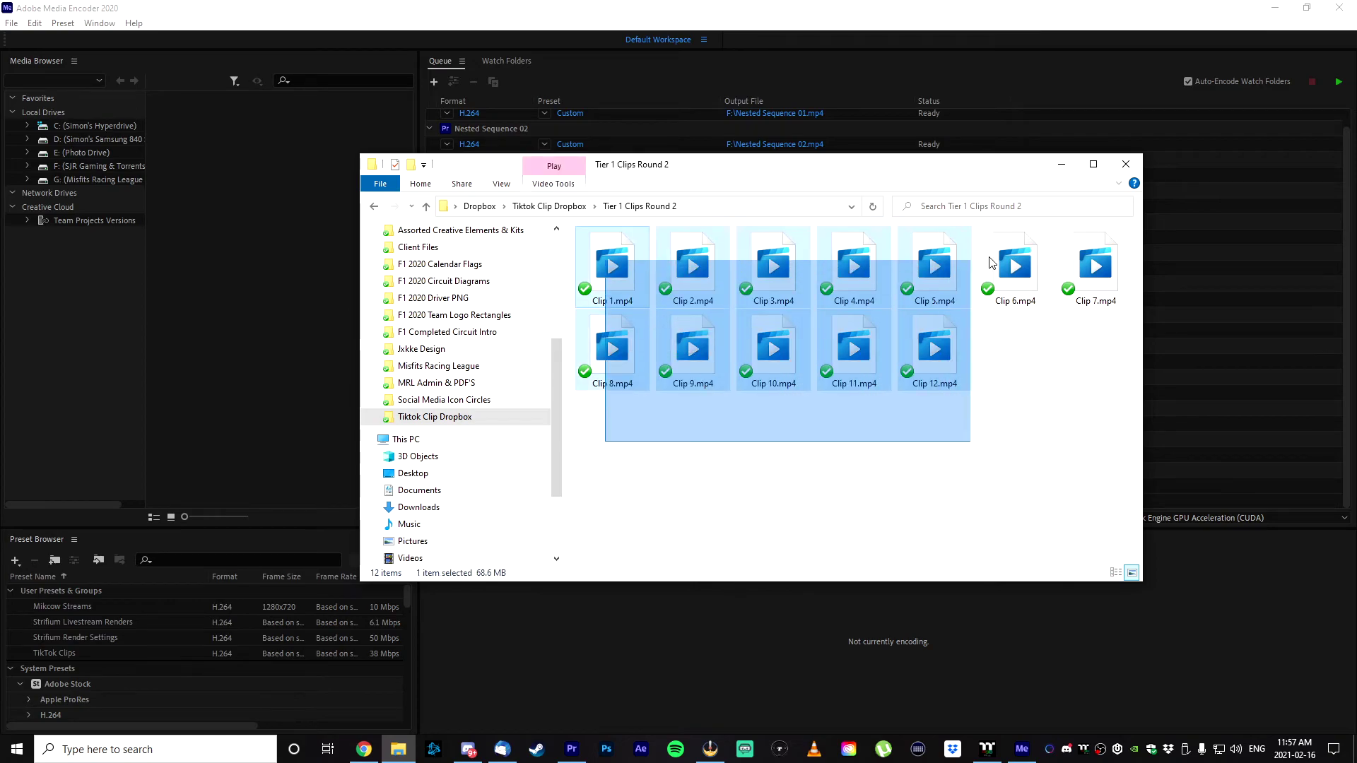
key("BackSpace")
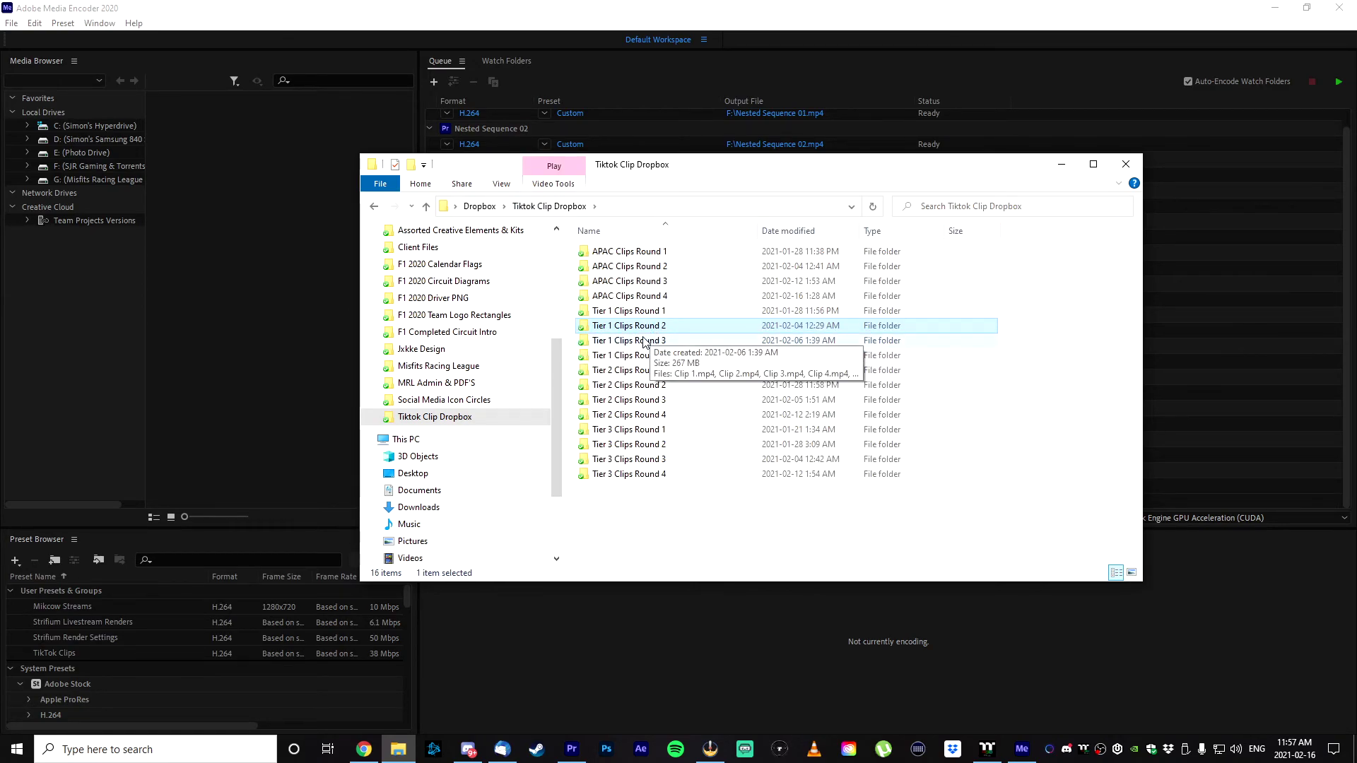
double_click(621, 342)
- Close File Explorer and return to the Premiere Pro highlights project with its Twitch Replay timeline
left_click(1131, 172)
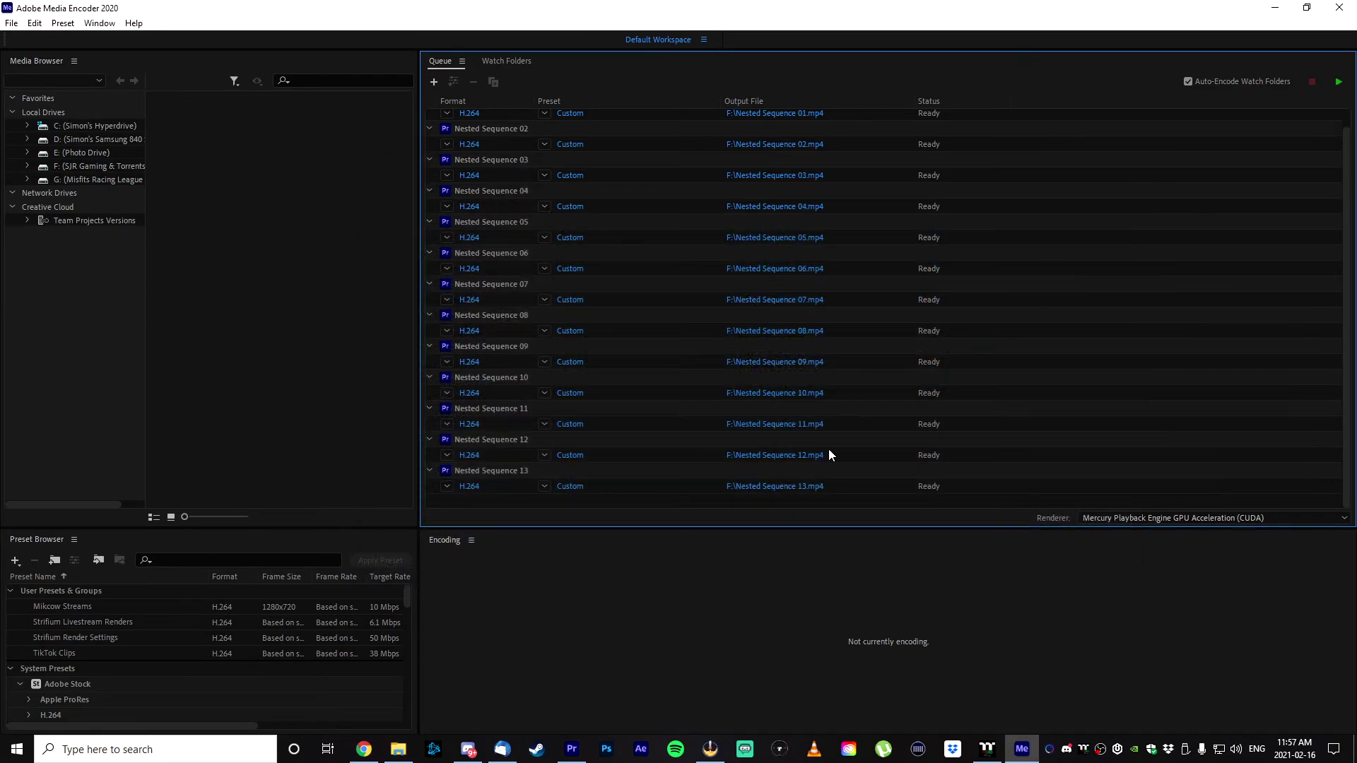
left_click(572, 750)
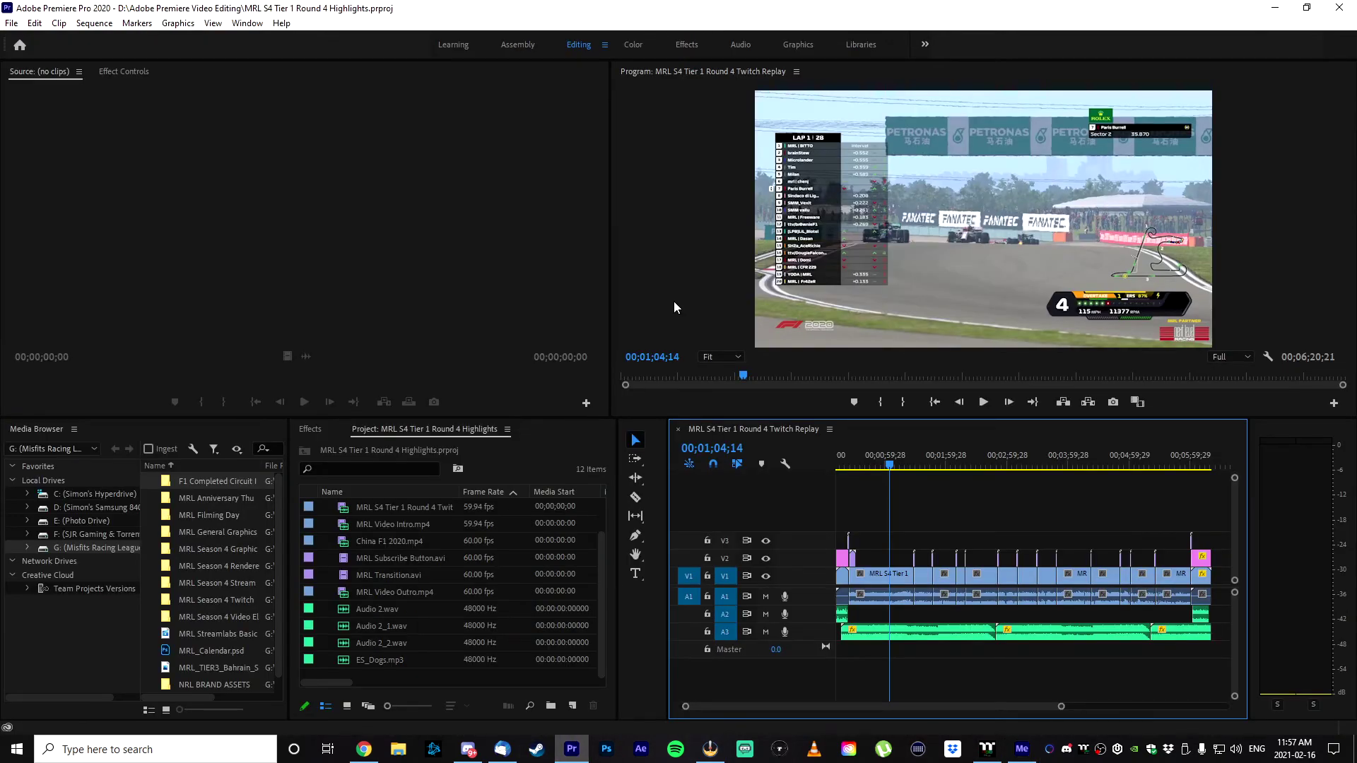